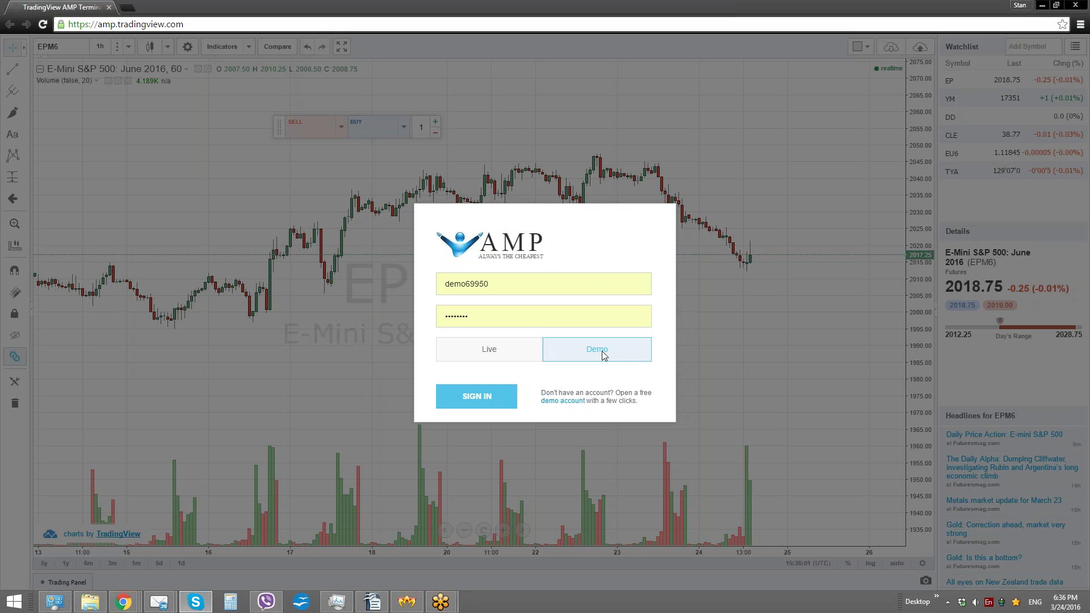
Step: Sign in to the AMP account in Demo mode using the demo credentials
click(695, 311)
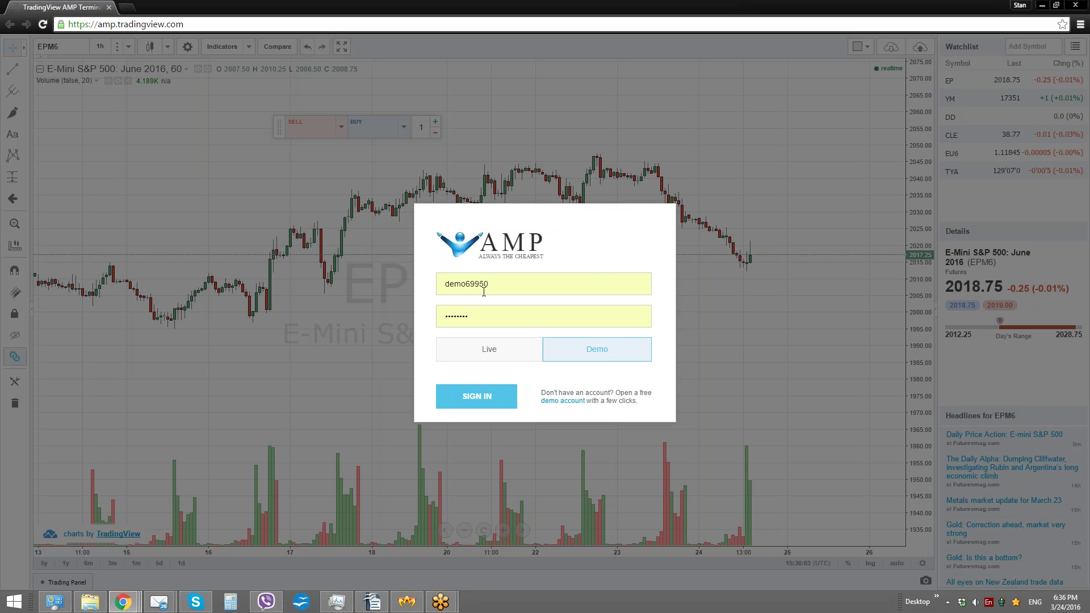
click(481, 397)
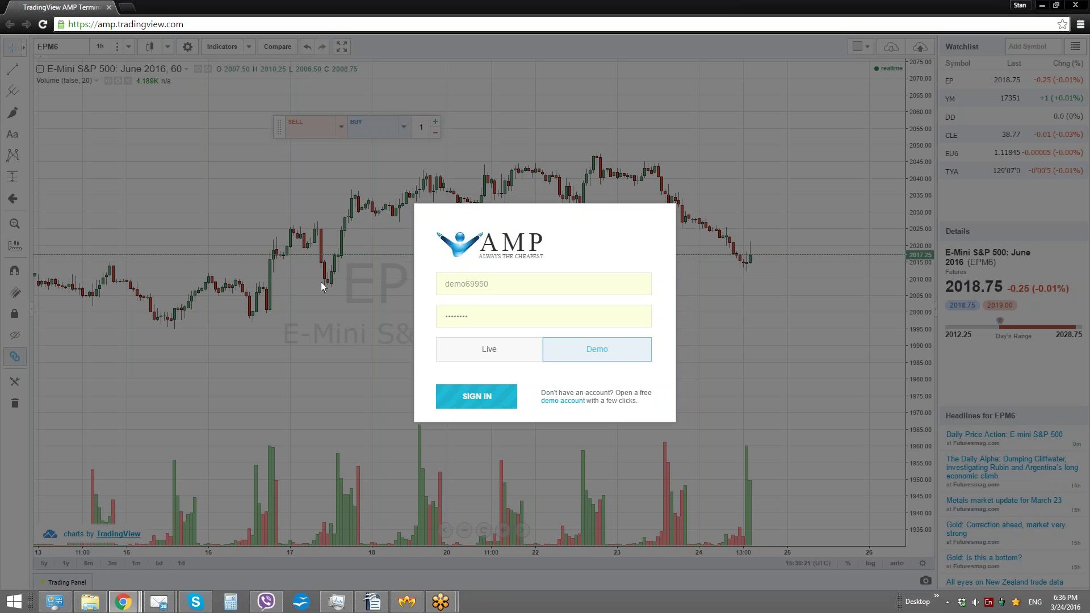
key(Return)
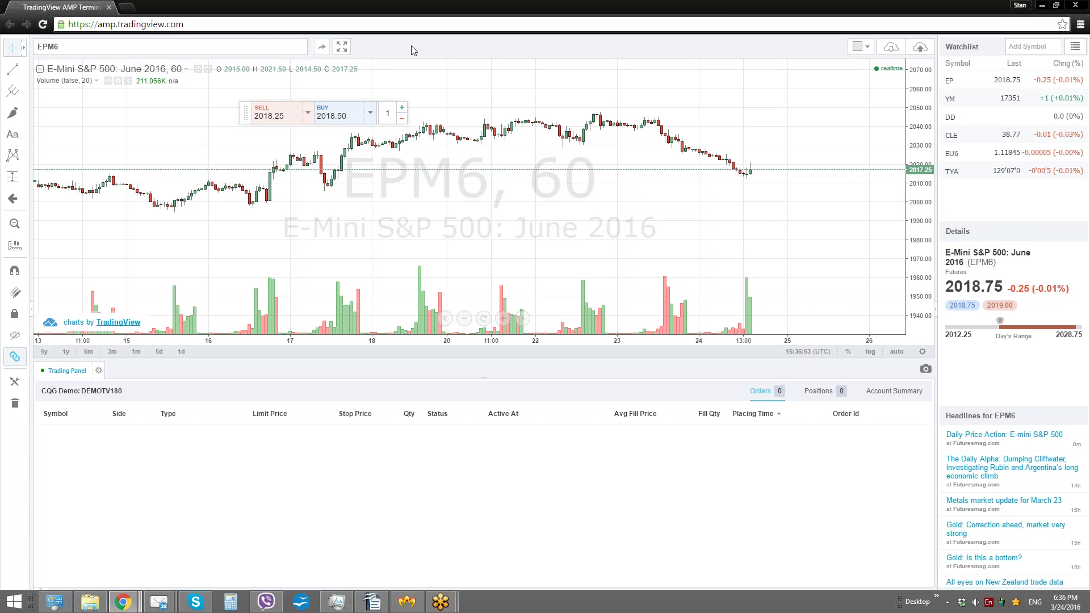
Step: Show the time interval choices for the EPM6 hourly chart
click(102, 47)
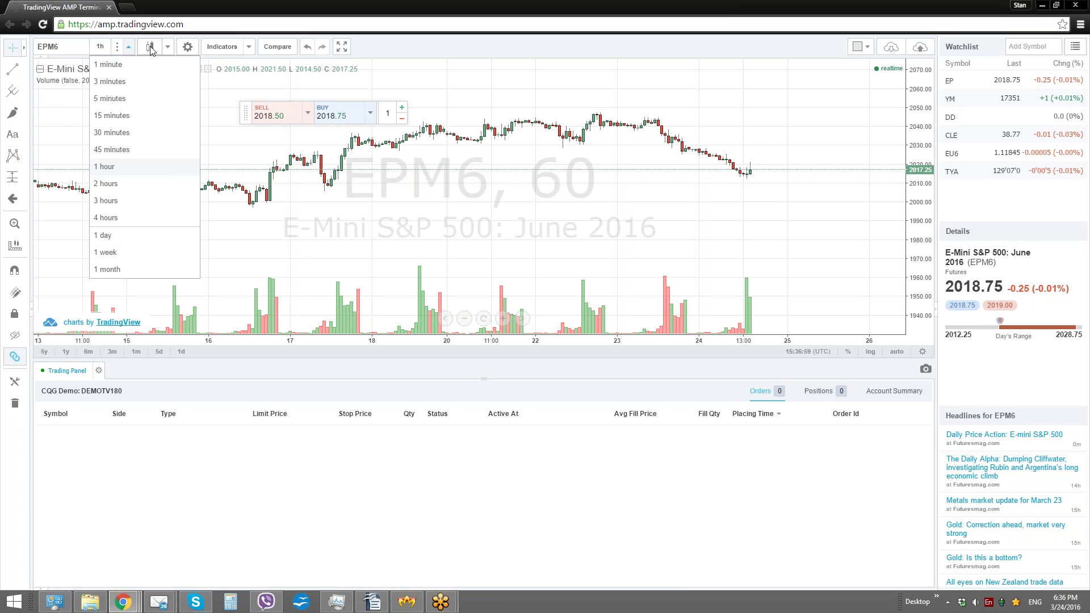
Step: Look through the Bar's Style list, chart settings and Indicators list, closing each unchanged
click(168, 48)
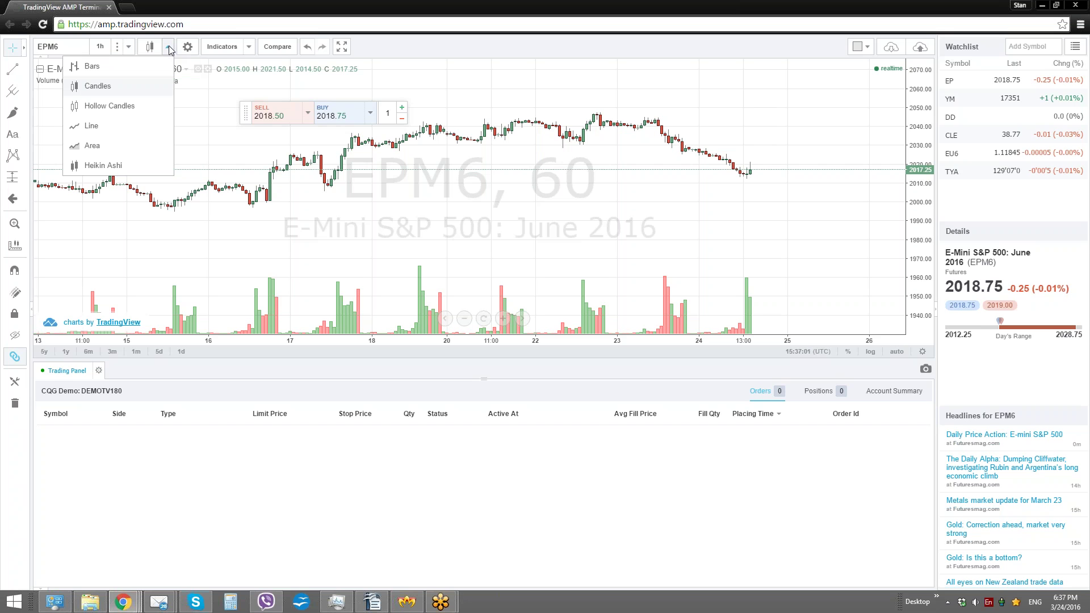
click(189, 49)
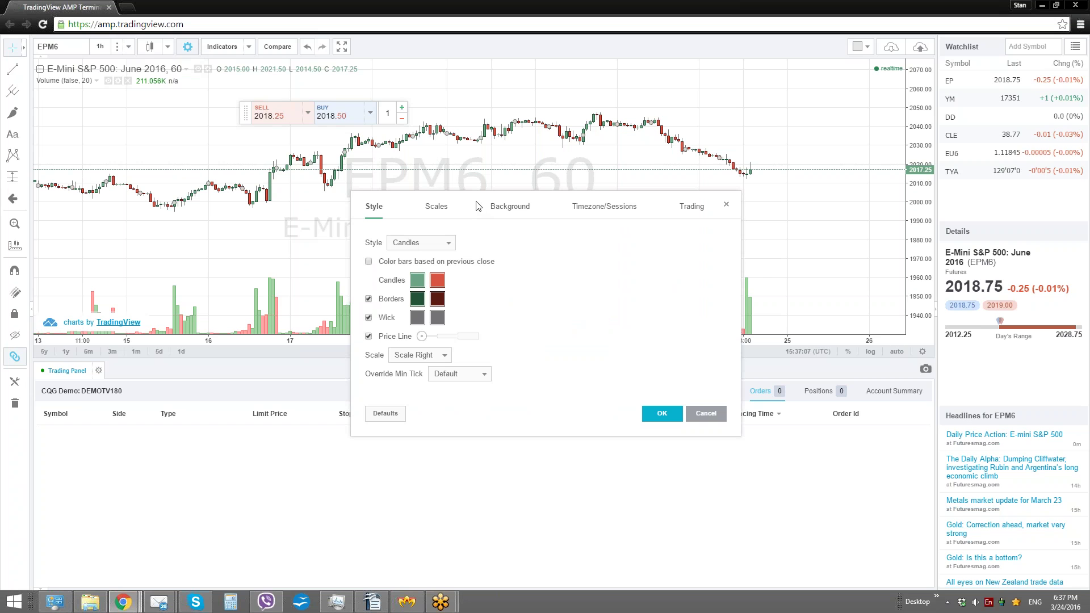
key(Escape)
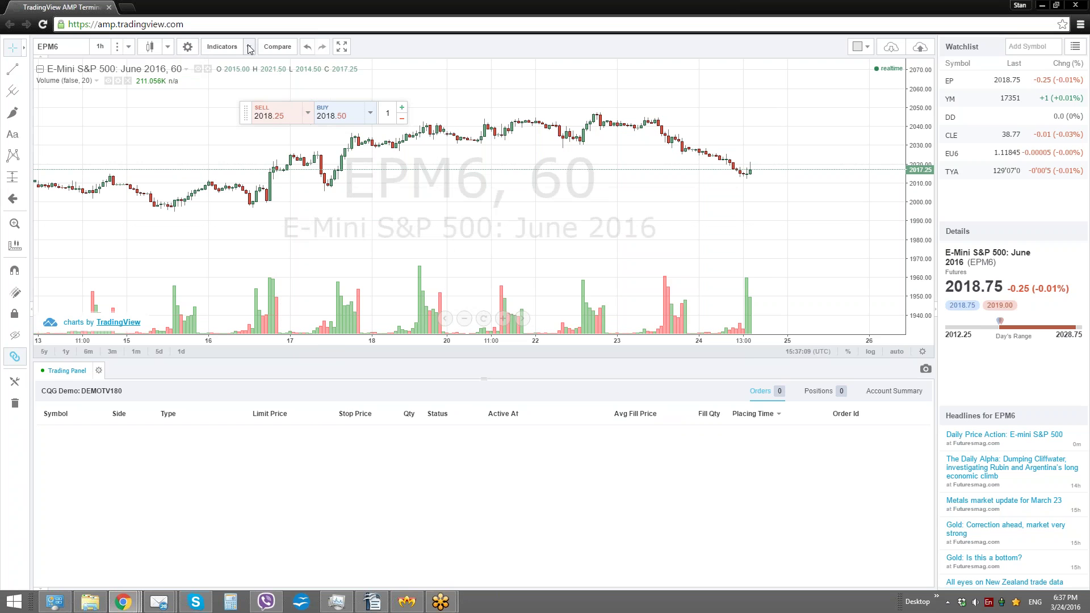
click(221, 50)
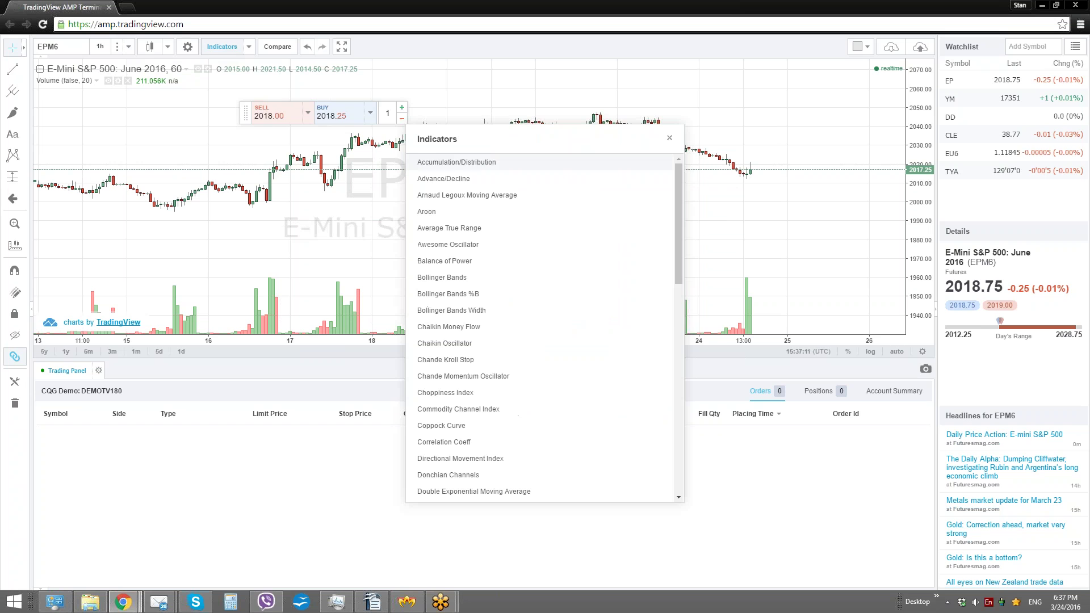
drag(676, 230, 226, 177)
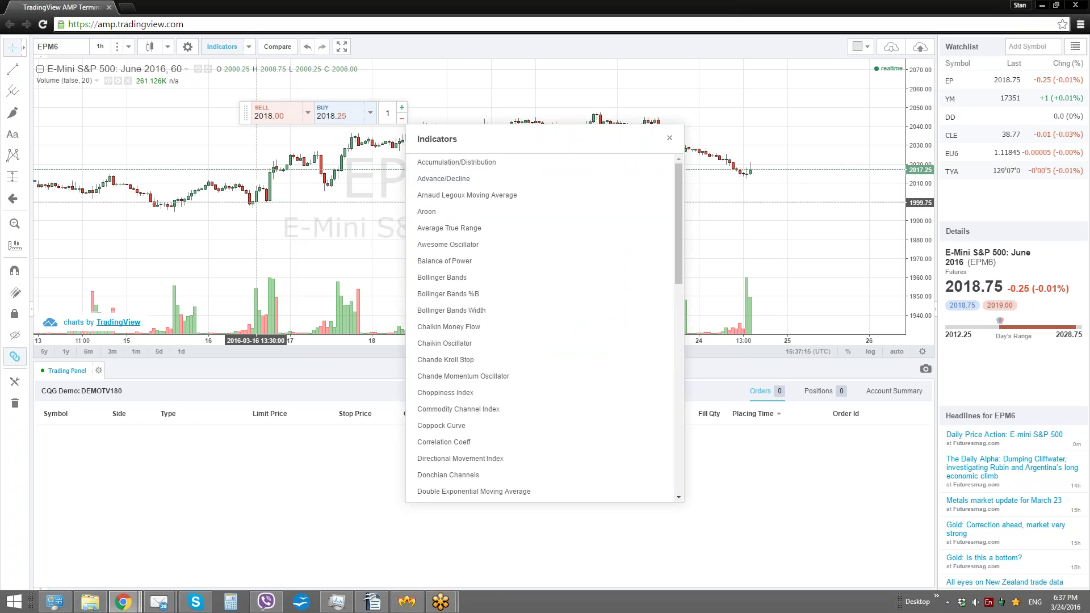
click(226, 177)
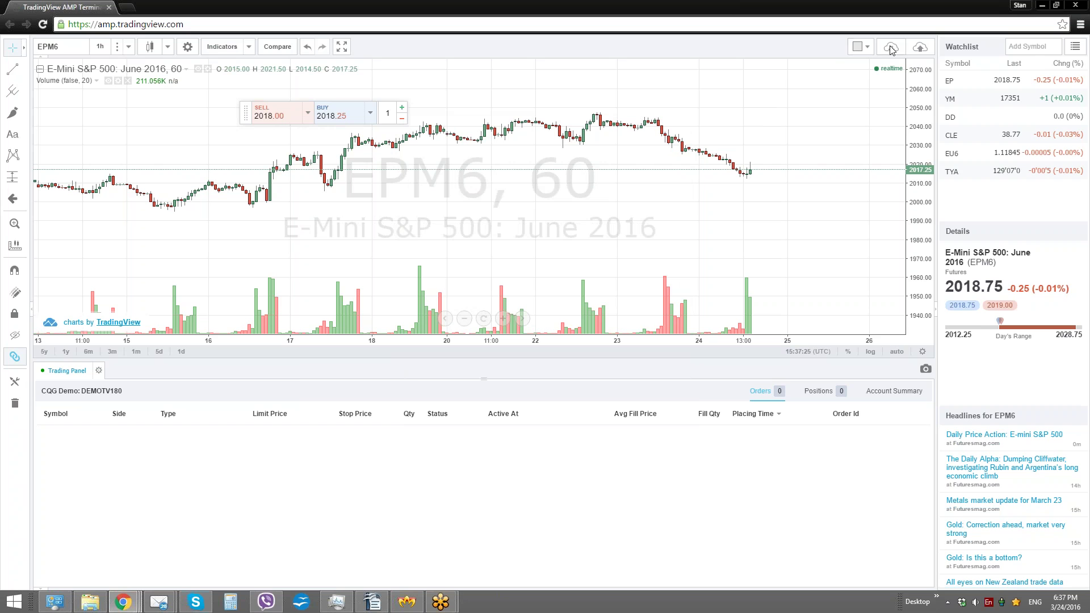
click(866, 50)
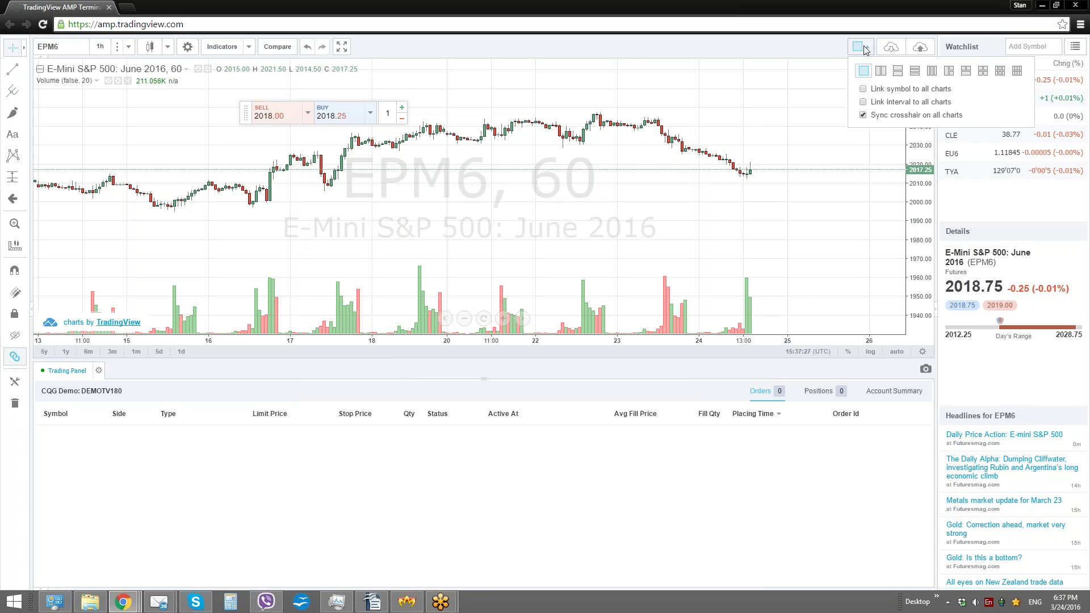
click(882, 72)
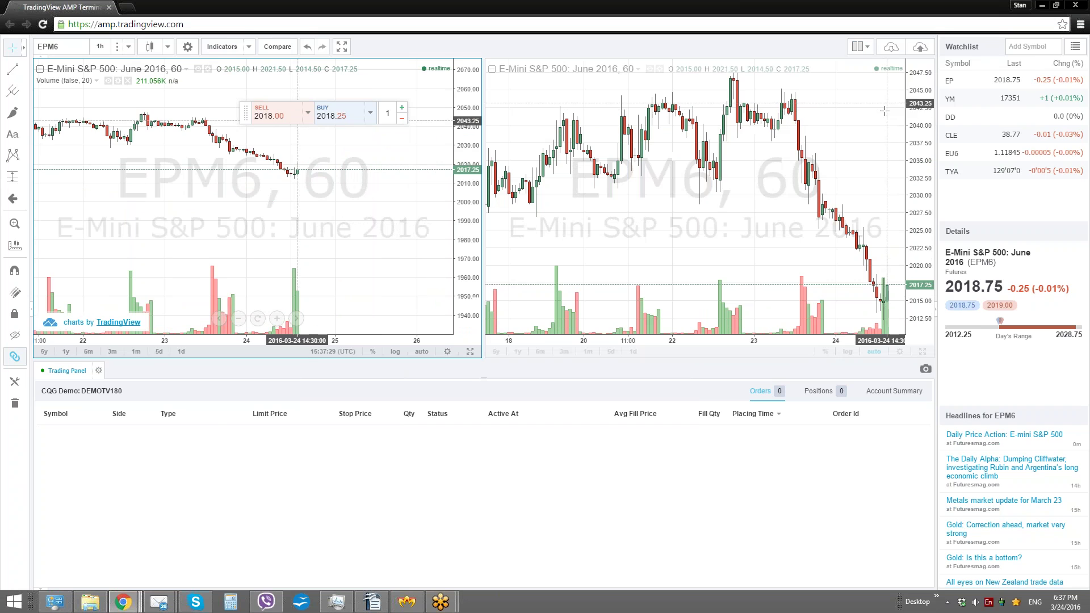
click(860, 46)
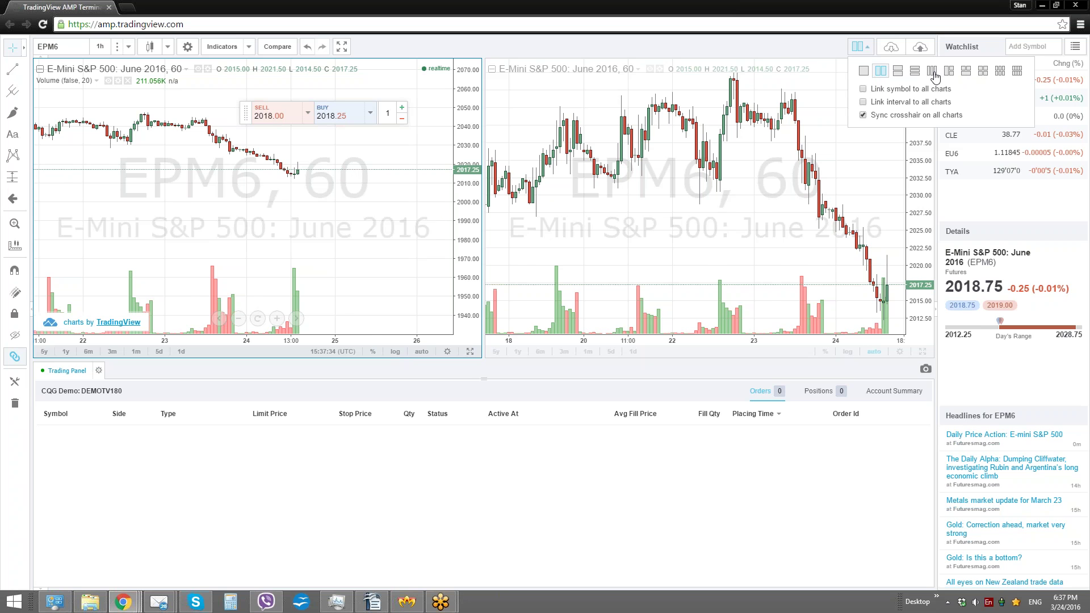
click(982, 70)
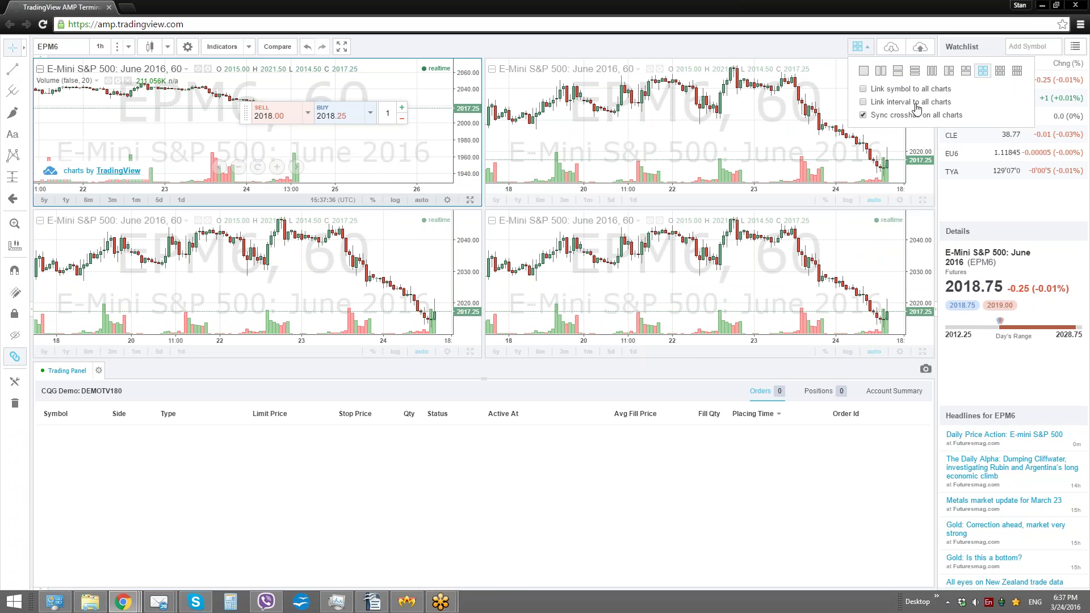
click(1017, 70)
click(860, 46)
click(873, 70)
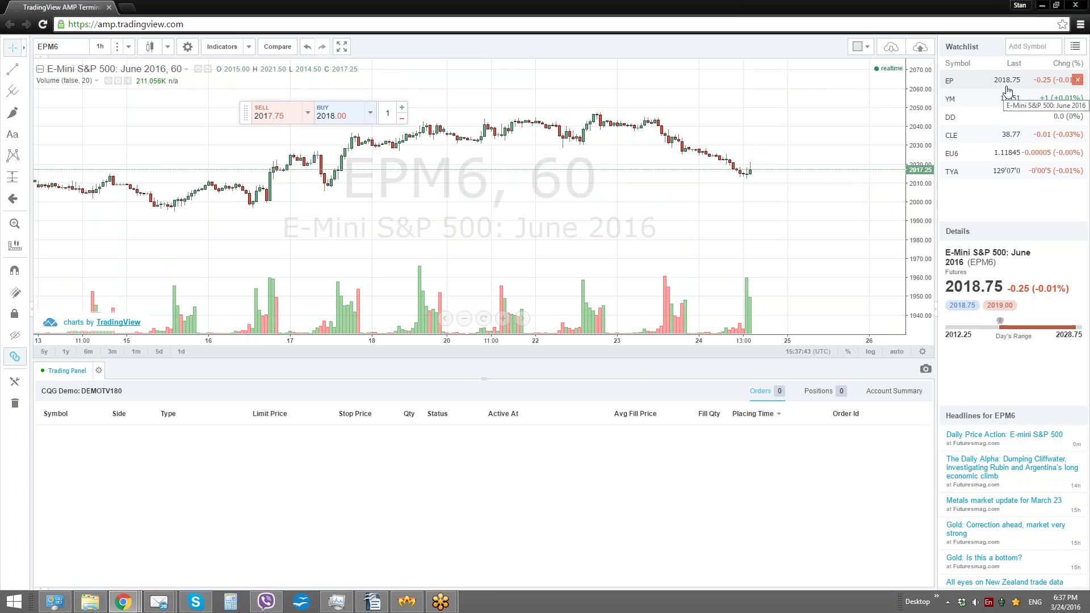
click(1008, 99)
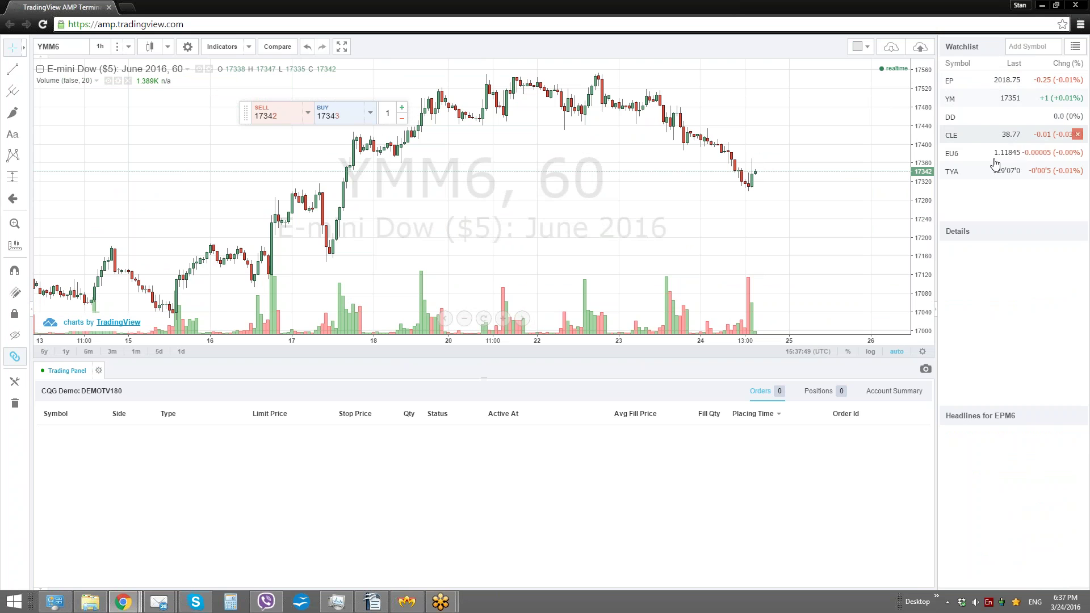
click(999, 153)
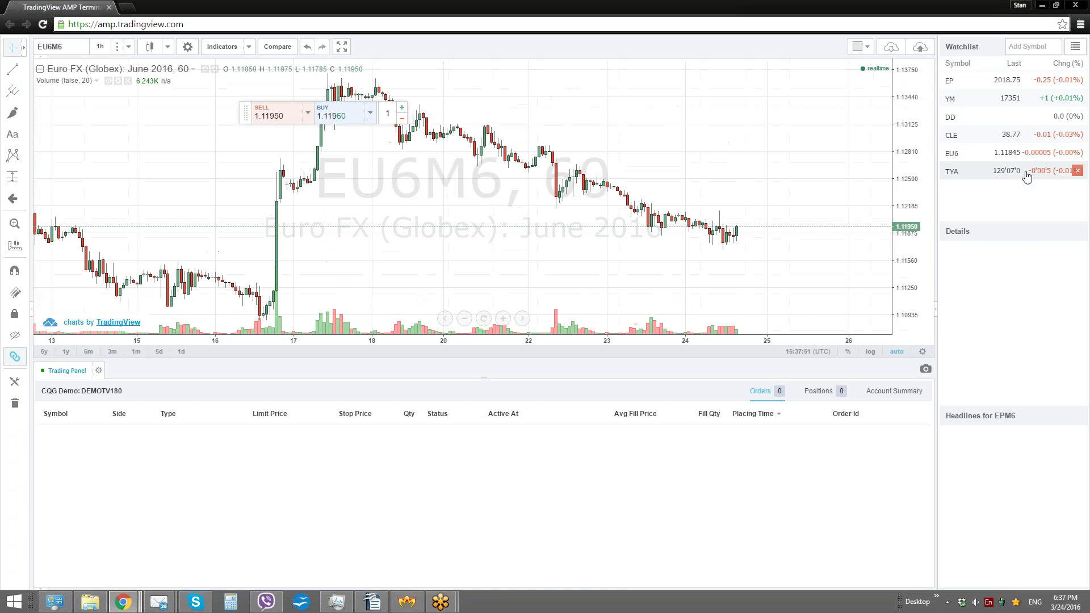
click(983, 171)
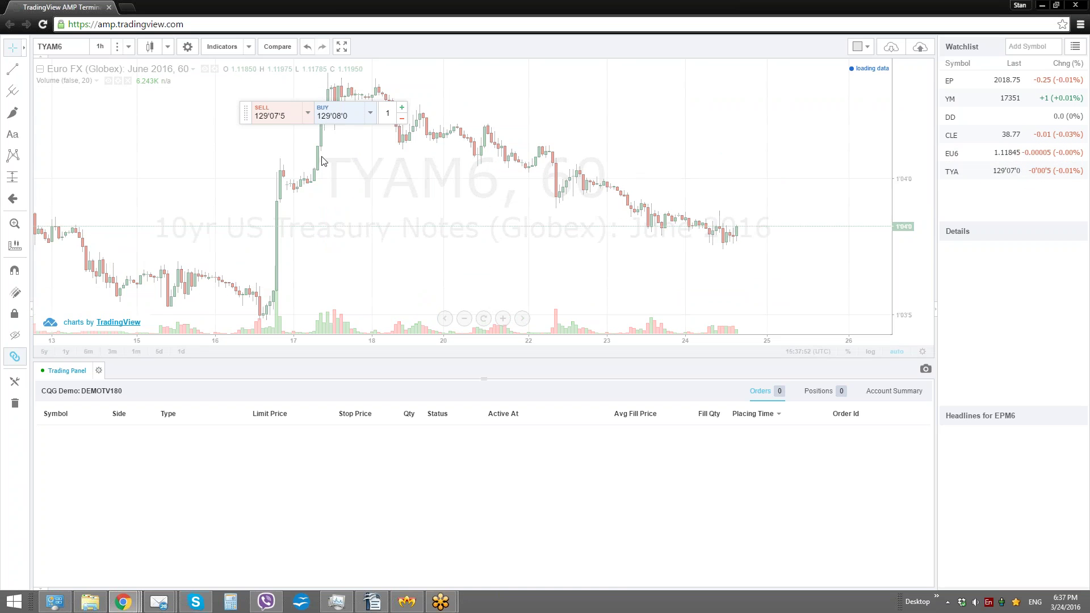
click(991, 89)
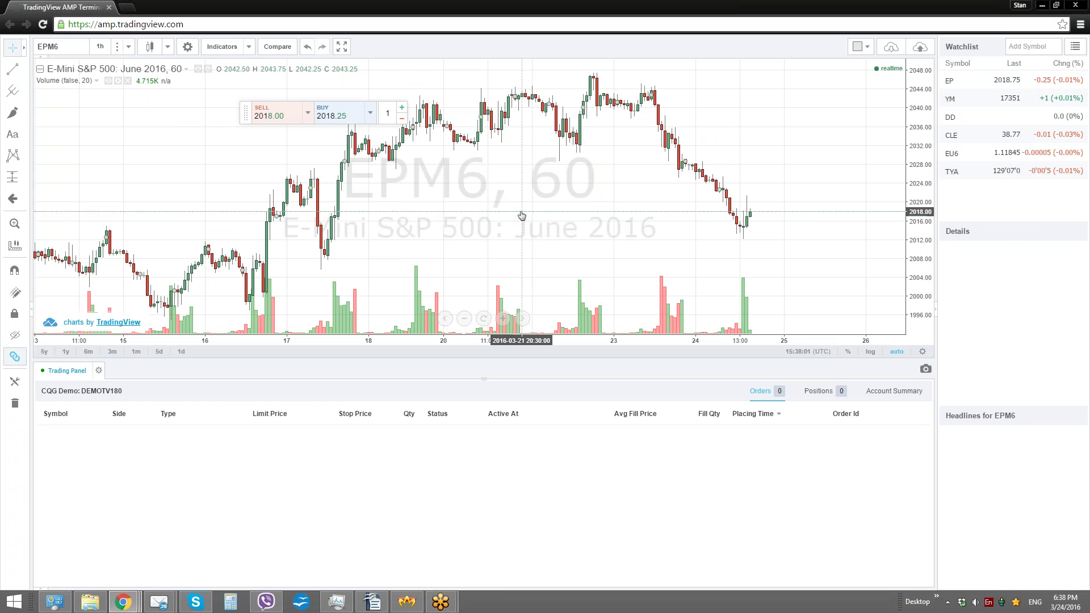
Step: Load CLEJ16, then switch the chart to the CLEM16 June 2016 crude oil contract
text(CLEJ16)
key(Return)
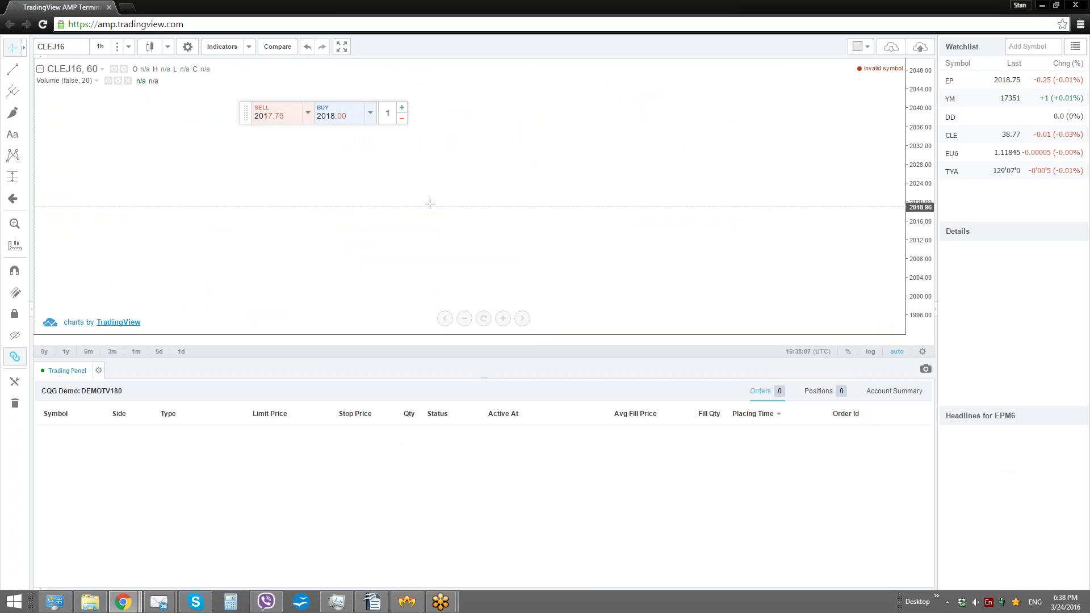
text(CLEM16)
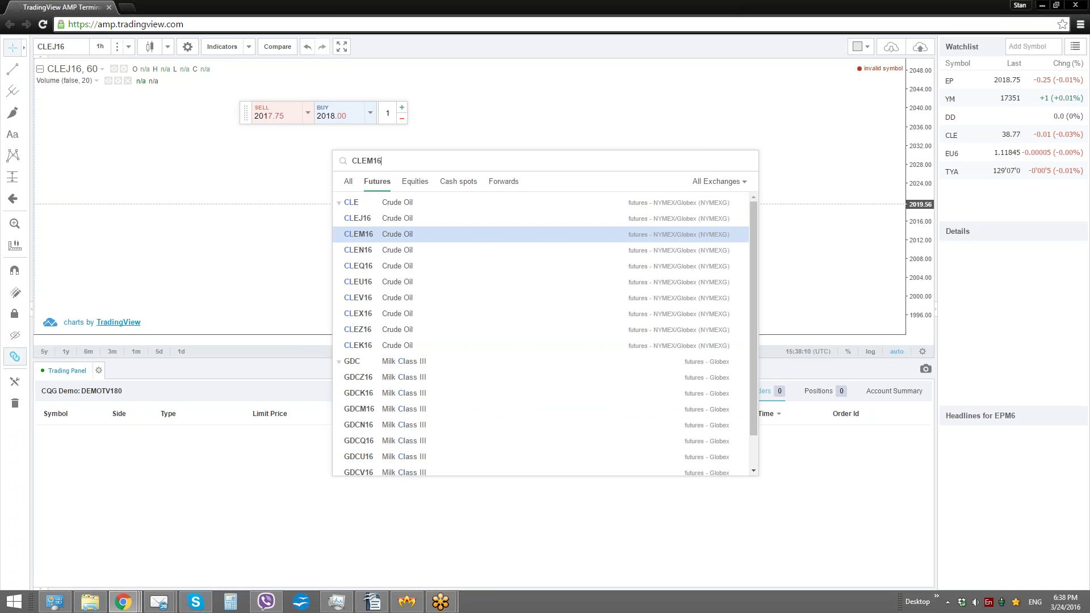
key(Return)
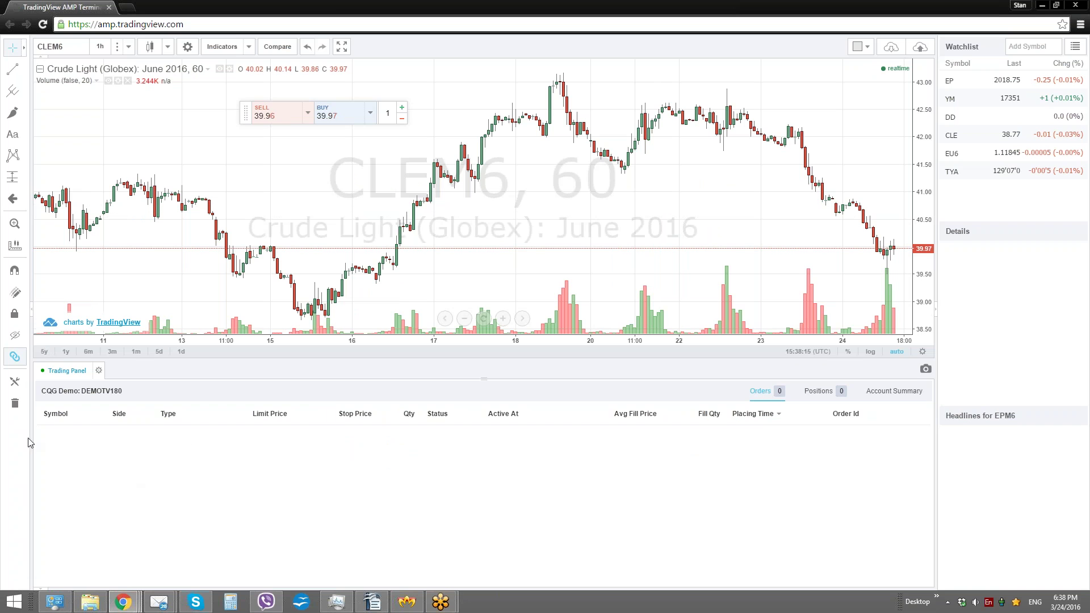
click(14, 69)
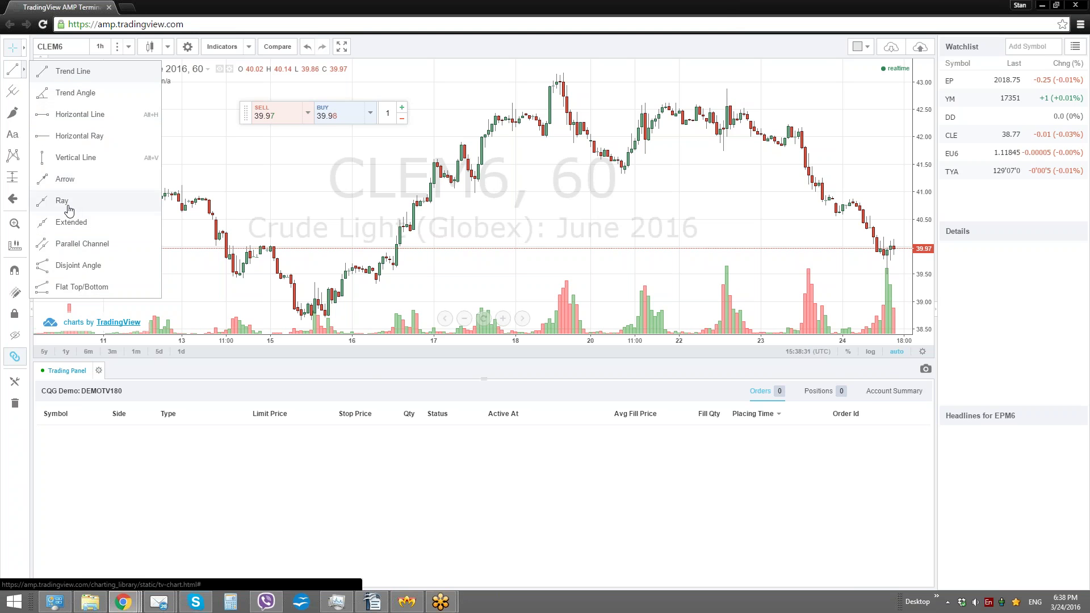
click(72, 245)
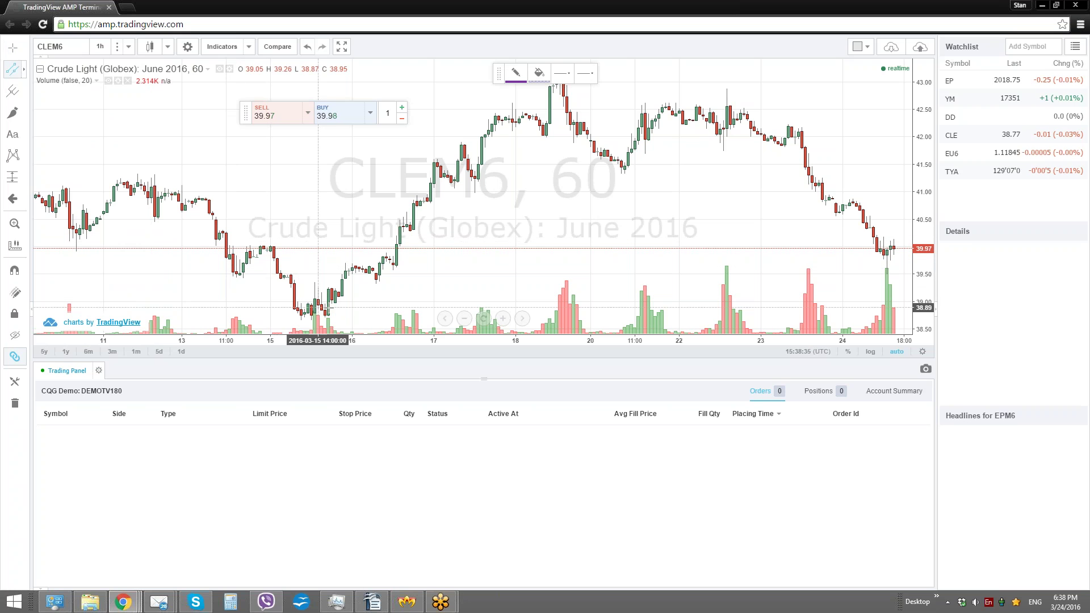
click(307, 314)
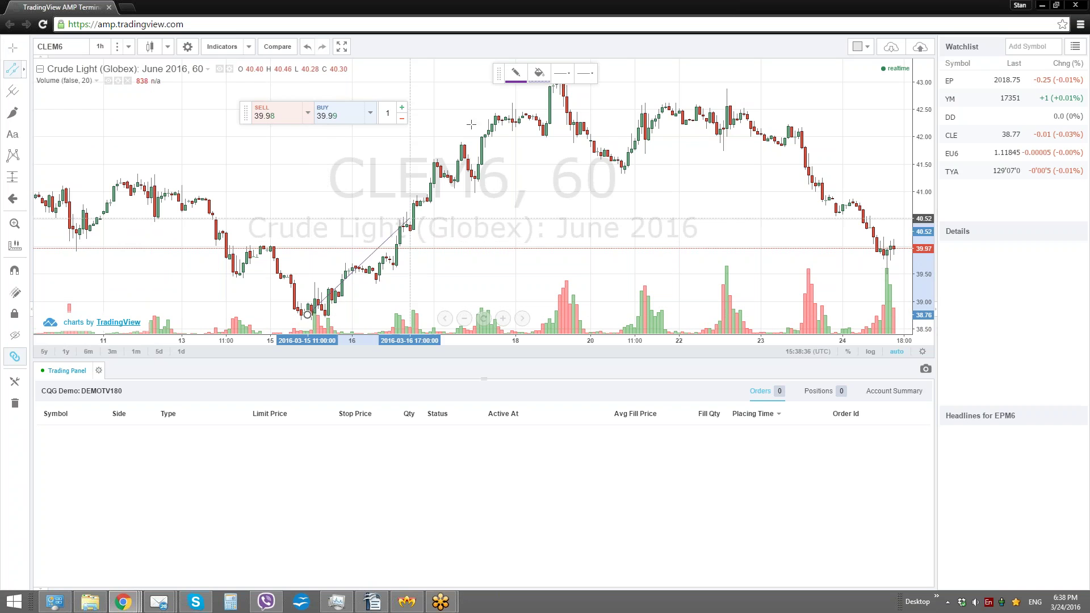
click(546, 89)
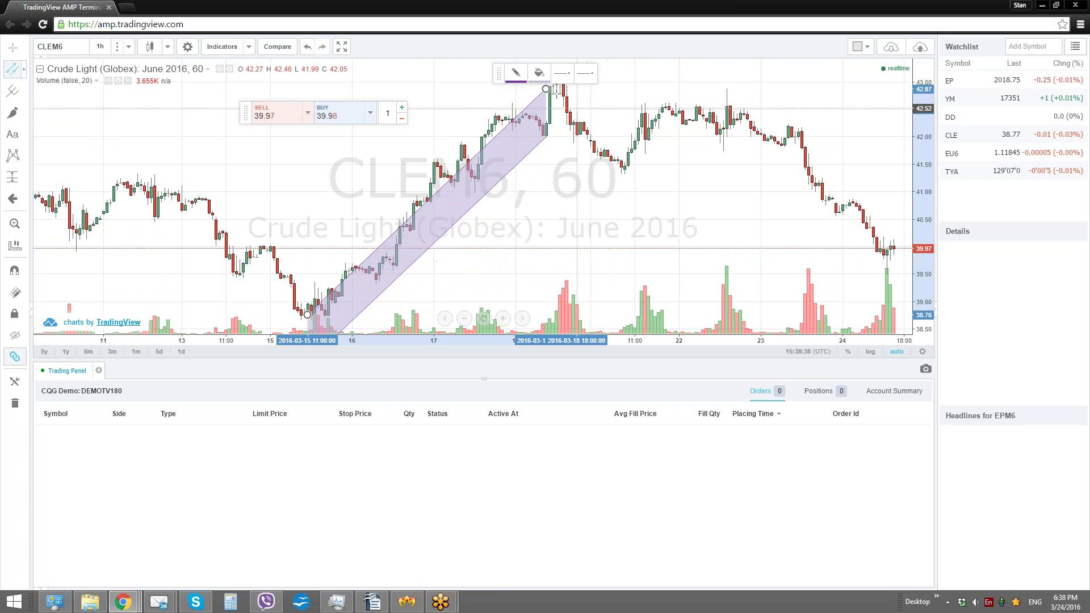
click(484, 70)
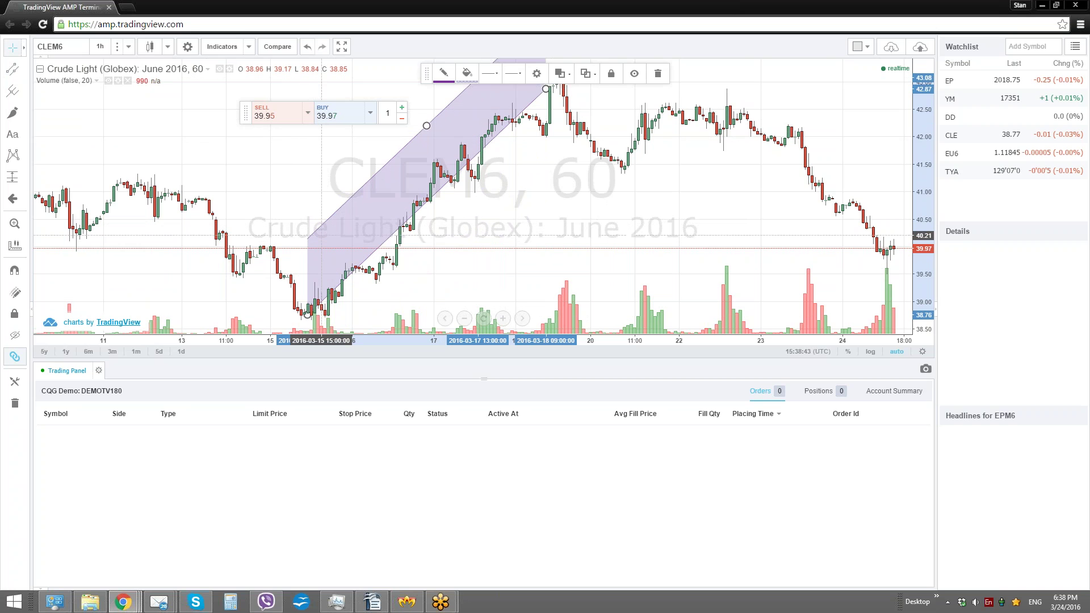
key(Delete)
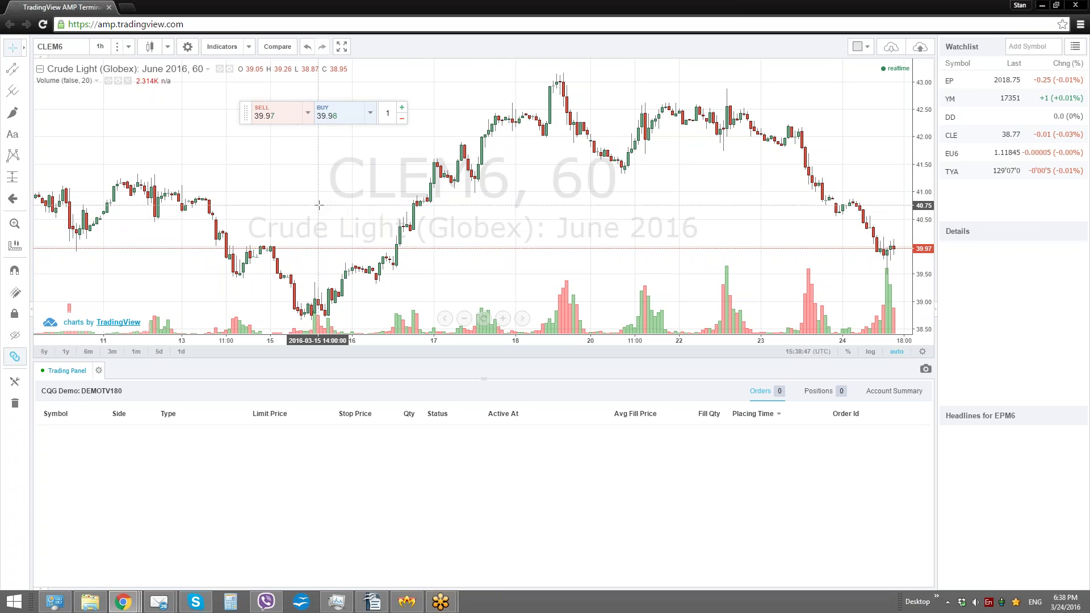
click(67, 371)
Step: Bring up the CLEM6 chart's context menu with quick buy and sell orders at 42.19
right_click(259, 247)
right_click(267, 177)
mouse_move(285, 190)
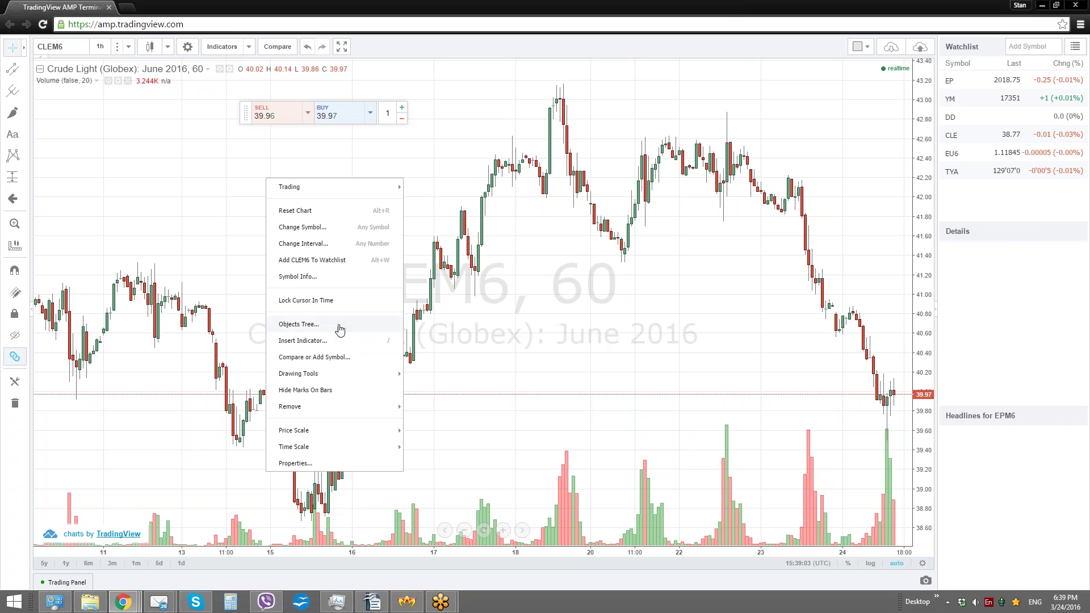
mouse_move(348, 378)
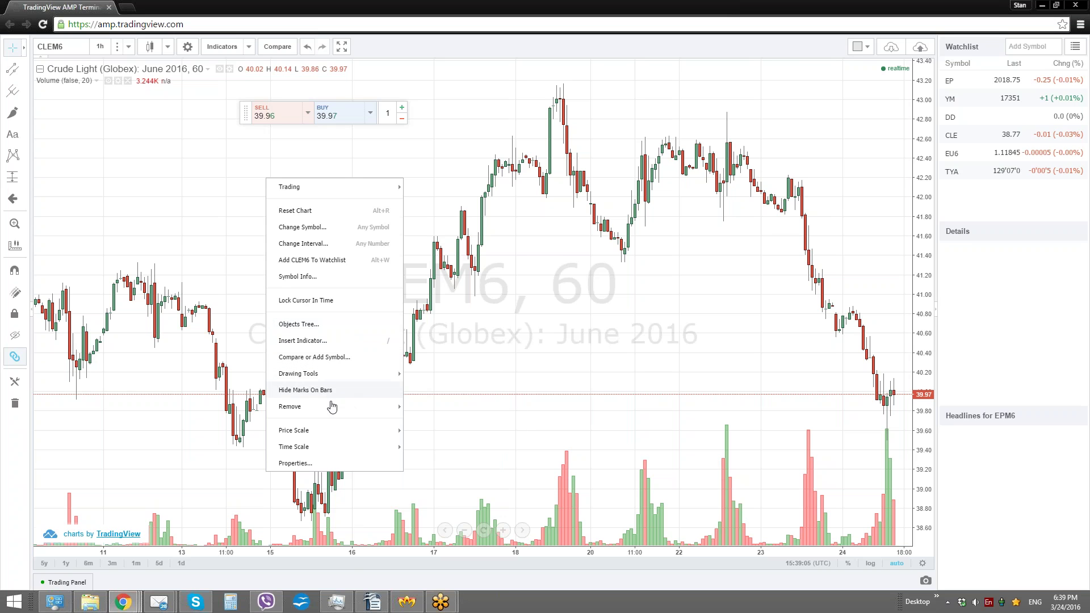
Step: Dismiss the context menu and pick the plain Text tool from the text annotations list
click(54, 170)
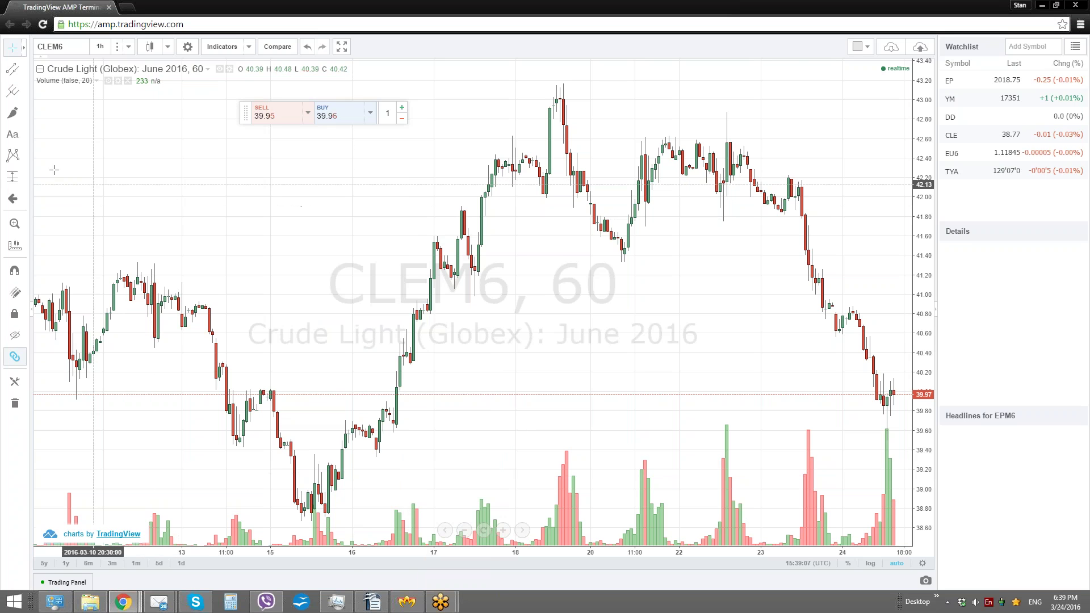
click(12, 91)
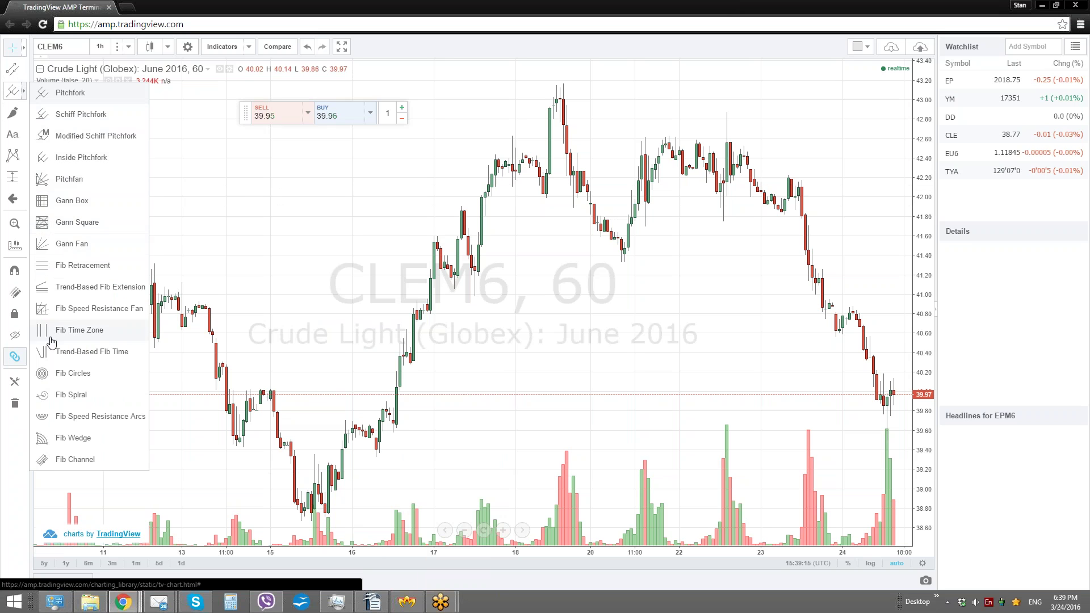
click(23, 136)
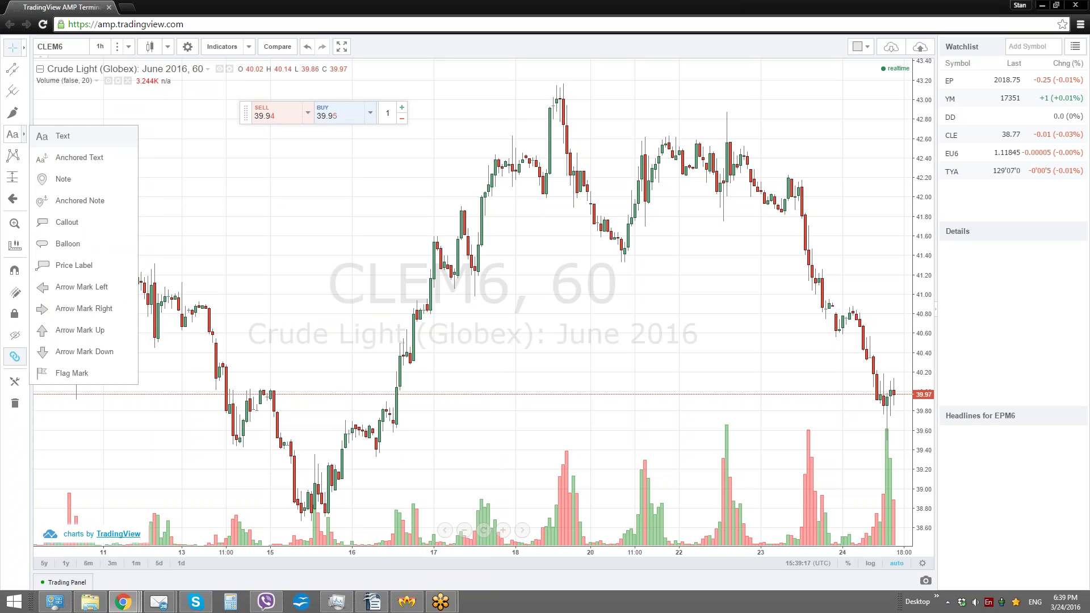
click(85, 146)
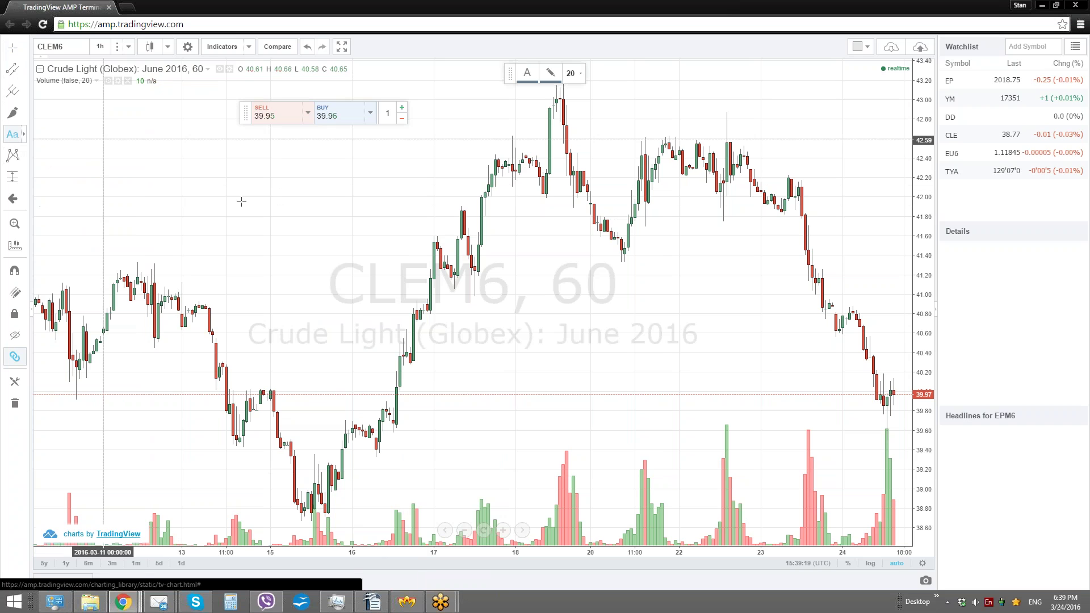
Step: Add a text label reading 'this is a cycle' above the early-March bars
click(272, 231)
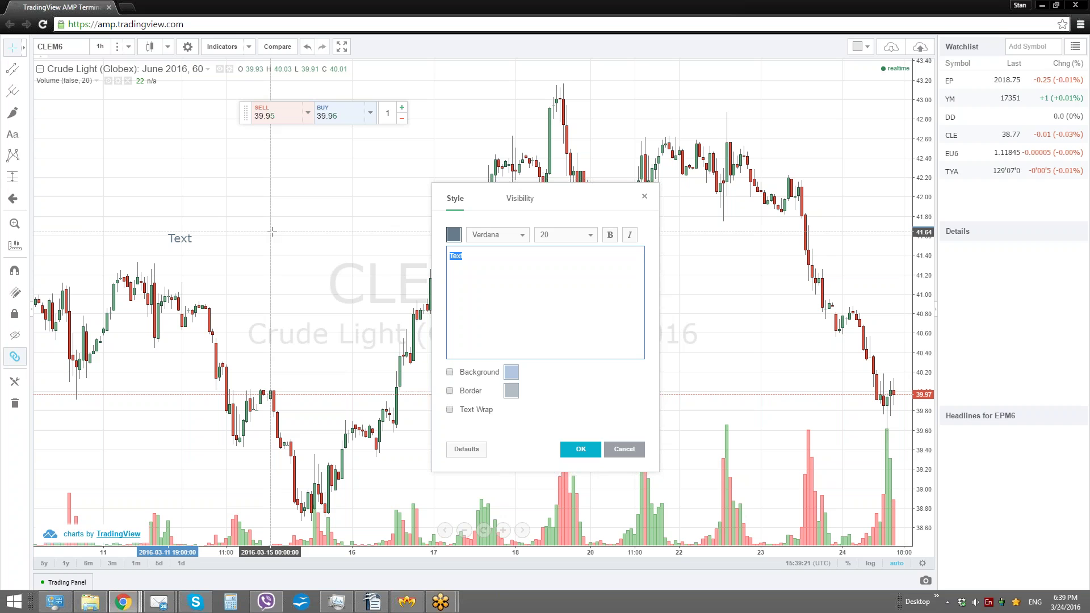
text(this is a cycel)
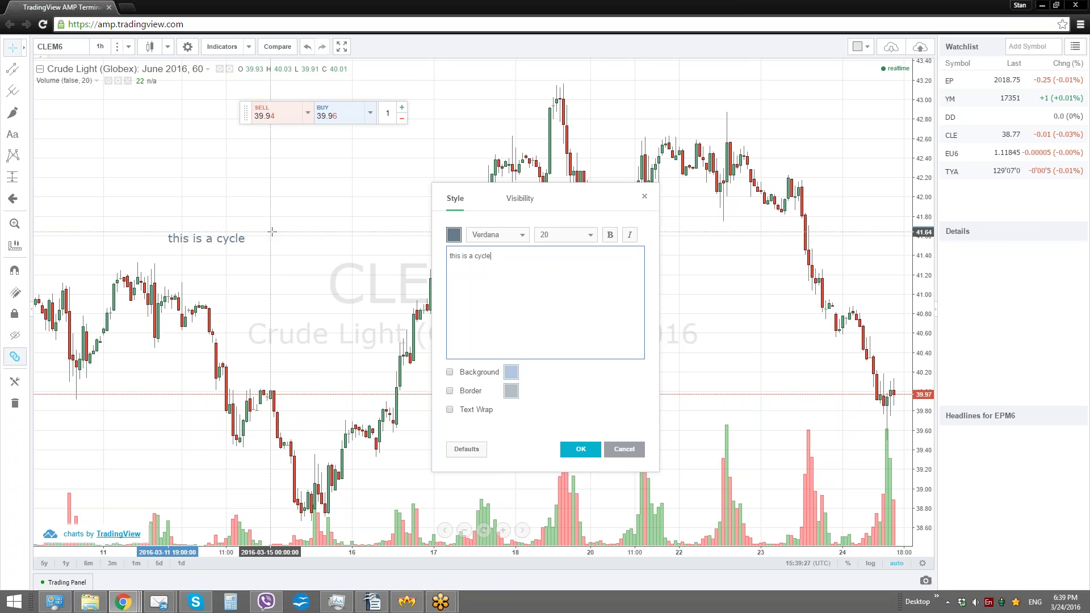
click(581, 448)
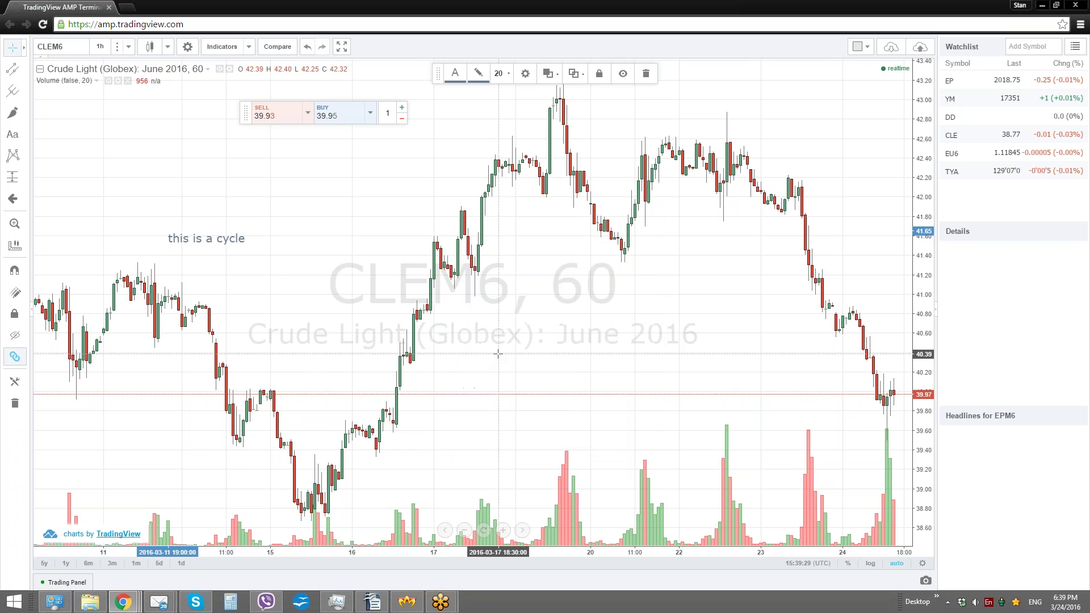
Step: Browse the pattern and measuring tool lists, then pan the chart to leave space after the last bar
click(14, 154)
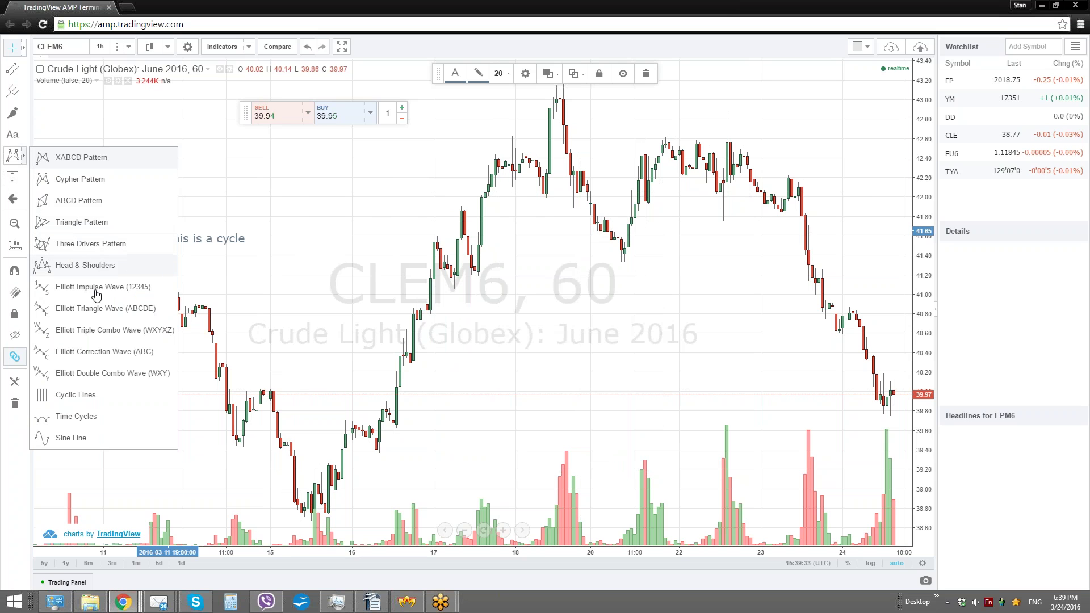
click(14, 178)
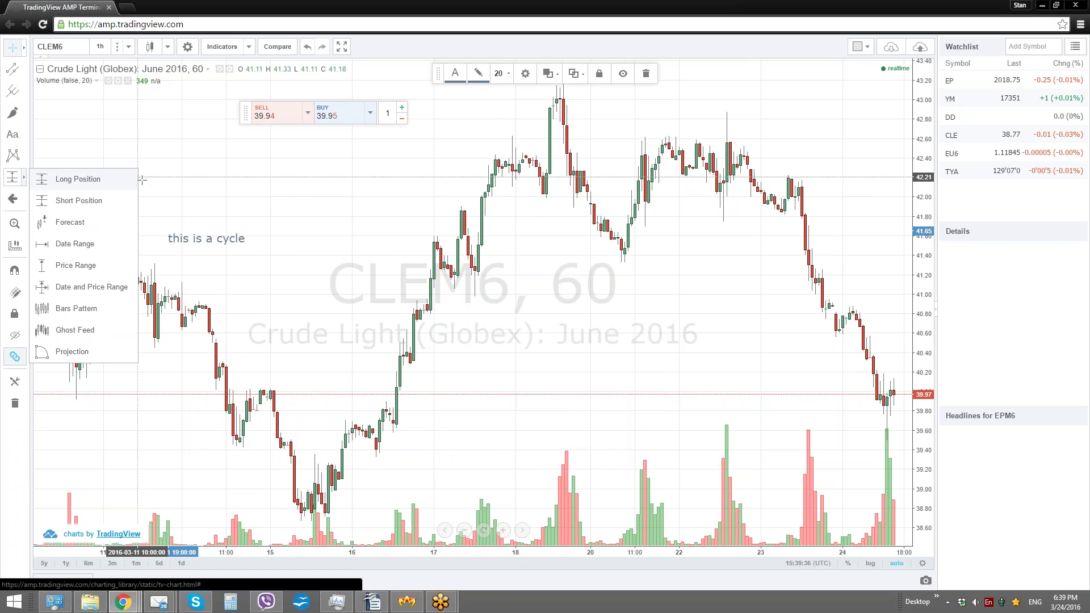
drag(668, 322, 417, 321)
click(14, 177)
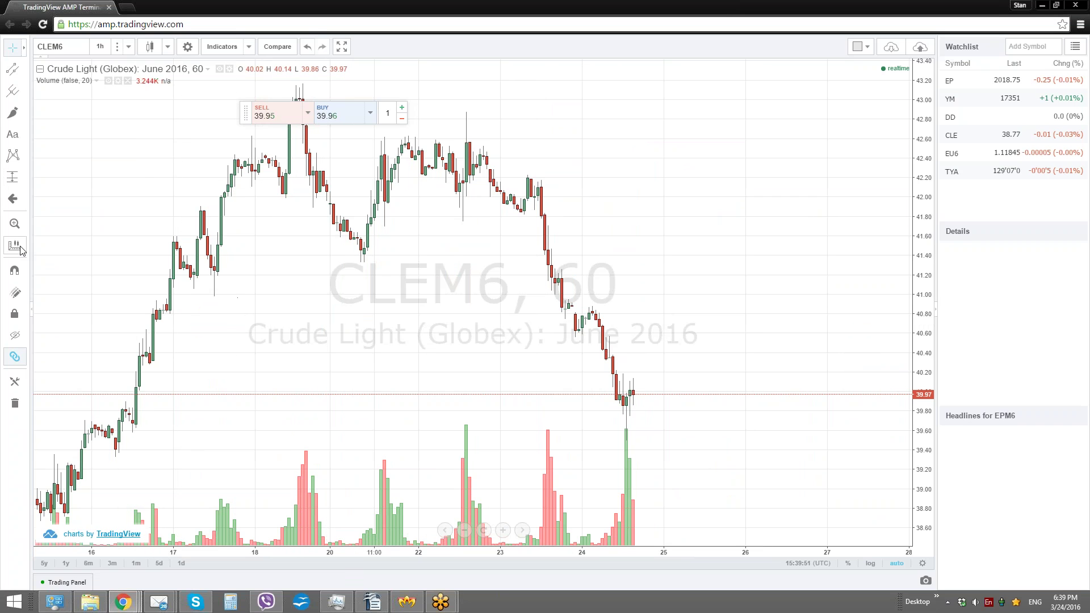
Step: Compress the price scale and pan the CLEM6 chart up and to the right
scroll(352, 318, up, 2)
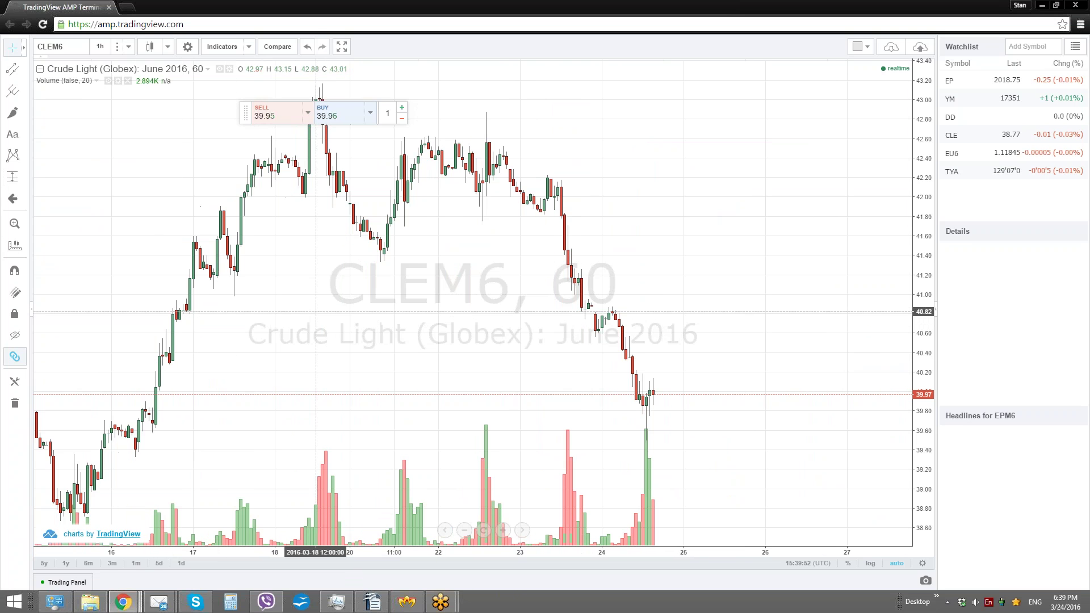
click(16, 202)
click(136, 138)
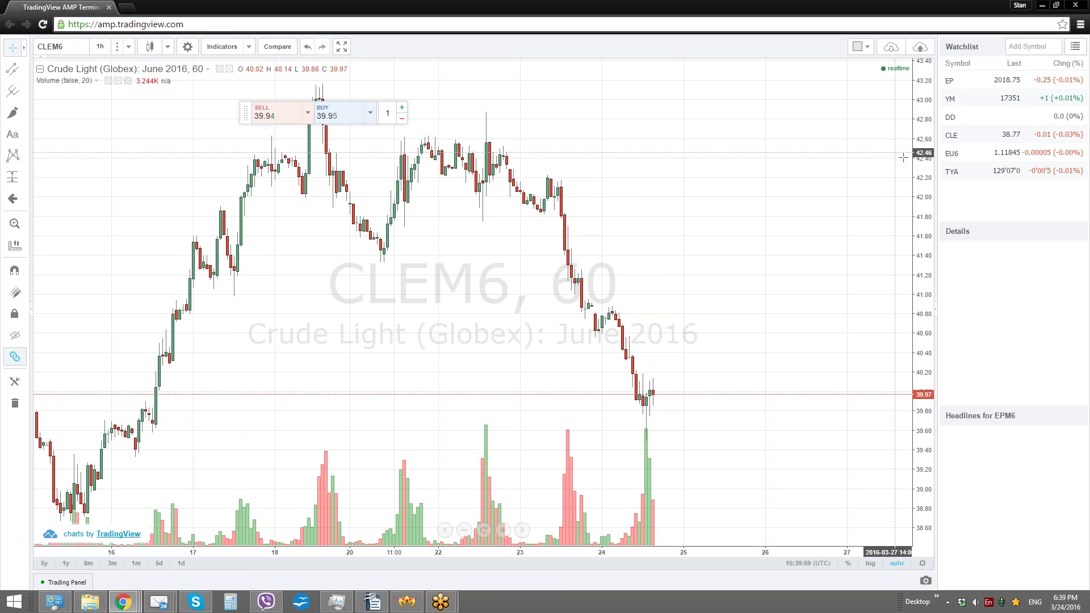
drag(921, 163, 922, 204)
drag(769, 273, 801, 194)
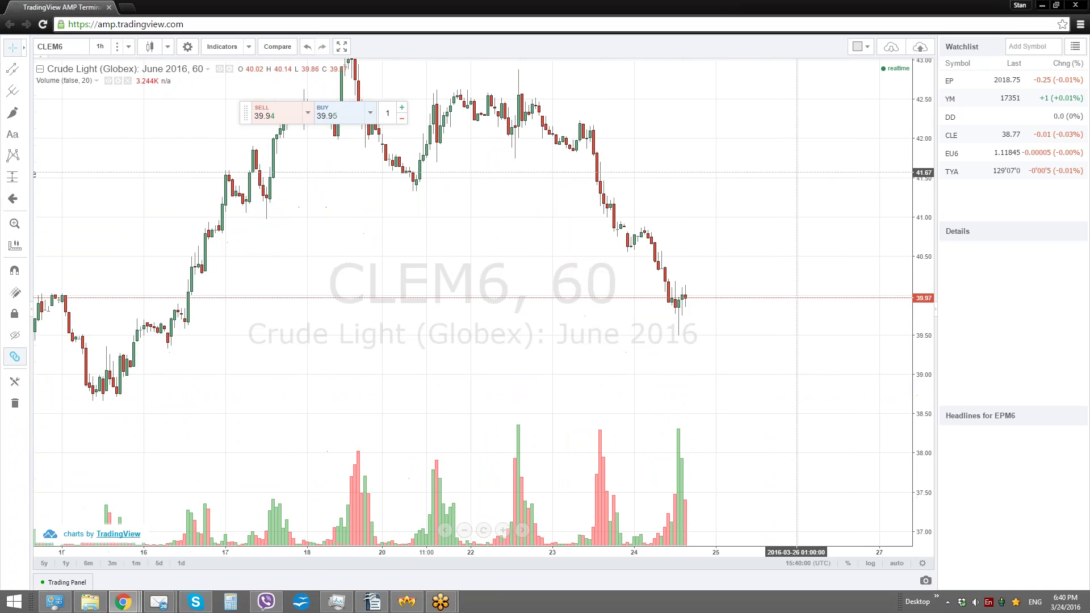
Step: Reopen the trading panel with its orders list and move the buy/sell widget to mid-chart
click(63, 581)
drag(739, 225, 798, 268)
drag(245, 113, 311, 255)
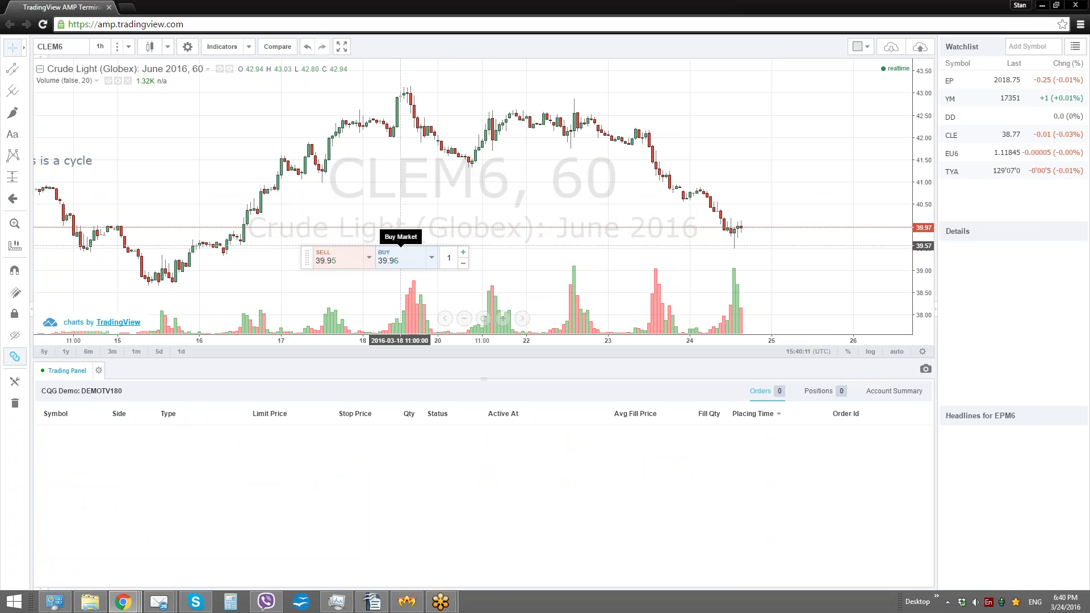
Step: Place a 1-contract CLEM6 Market buy order, which fills at 39.97
click(396, 263)
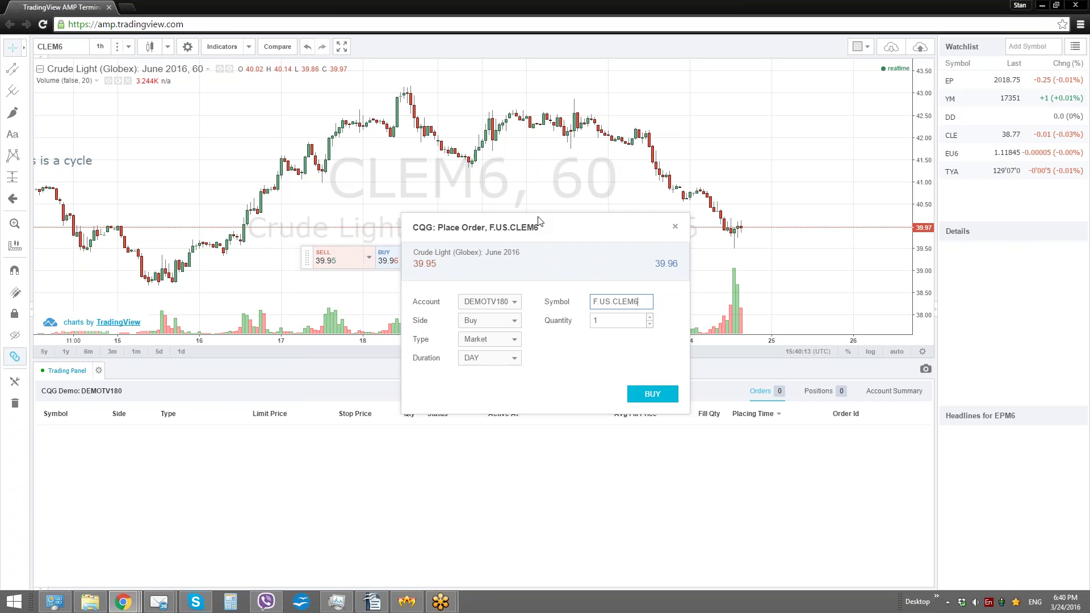
drag(573, 227, 476, 169)
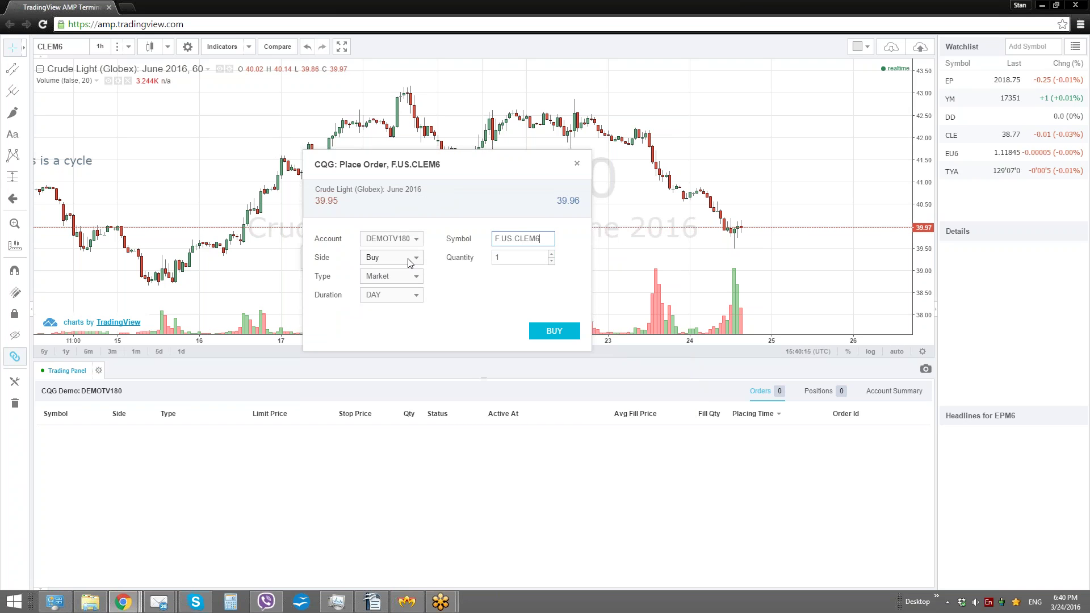
click(390, 282)
click(391, 282)
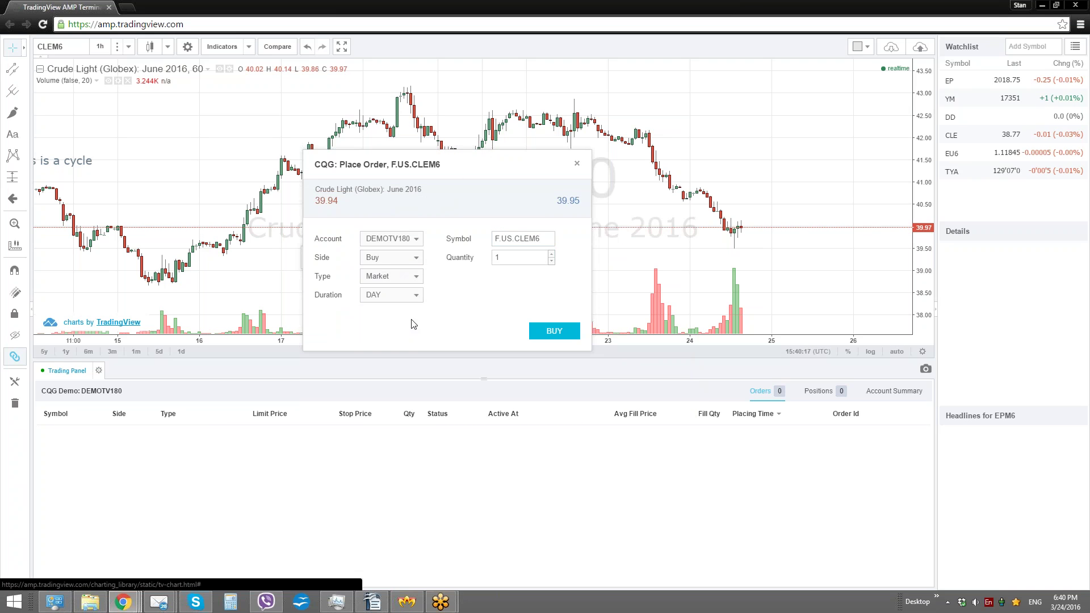
click(556, 330)
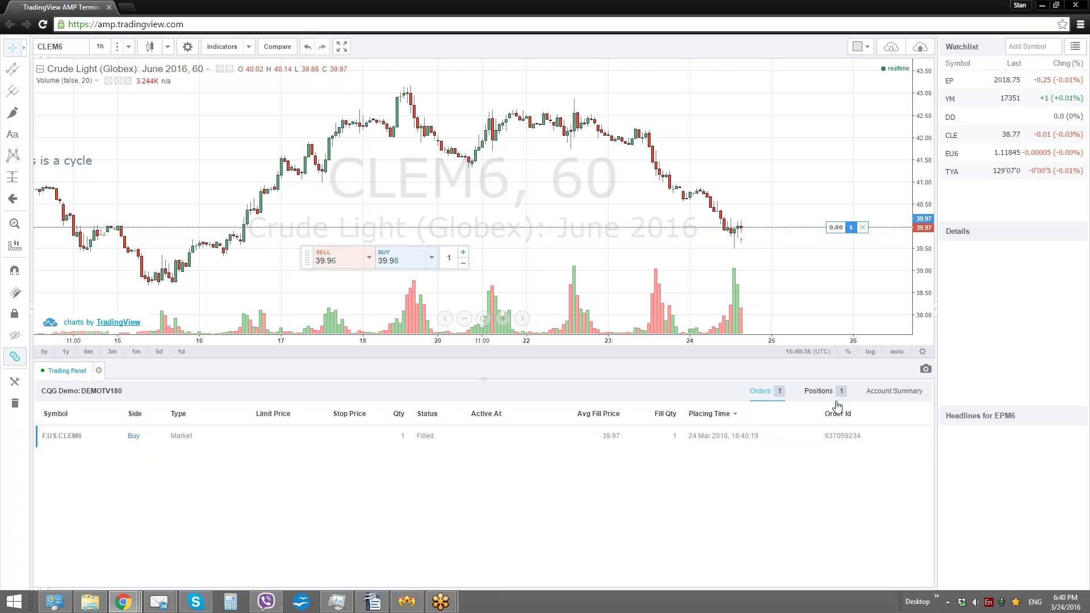
Step: Place a working 1-contract CLEM6 sell limit order at 41.38 from the chart's Trading menu
drag(846, 274, 846, 256)
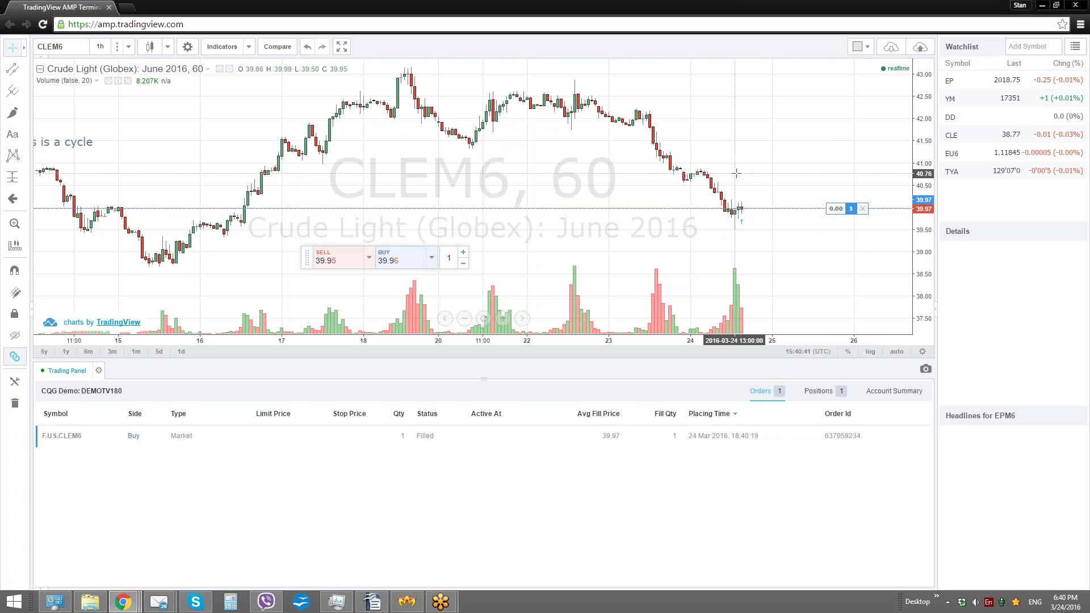
right_click(737, 155)
mouse_move(764, 168)
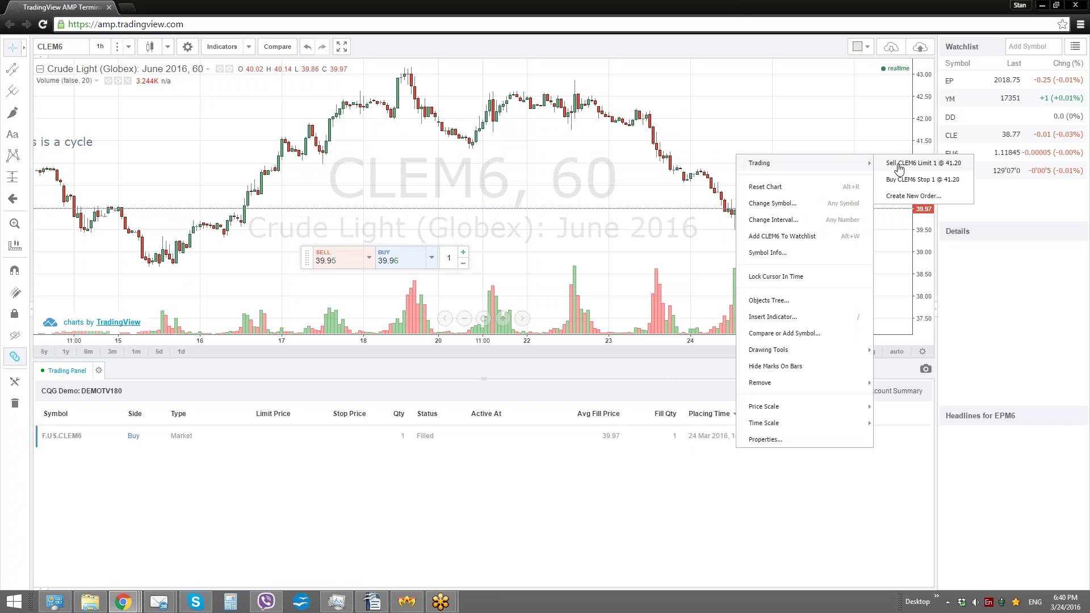
click(732, 210)
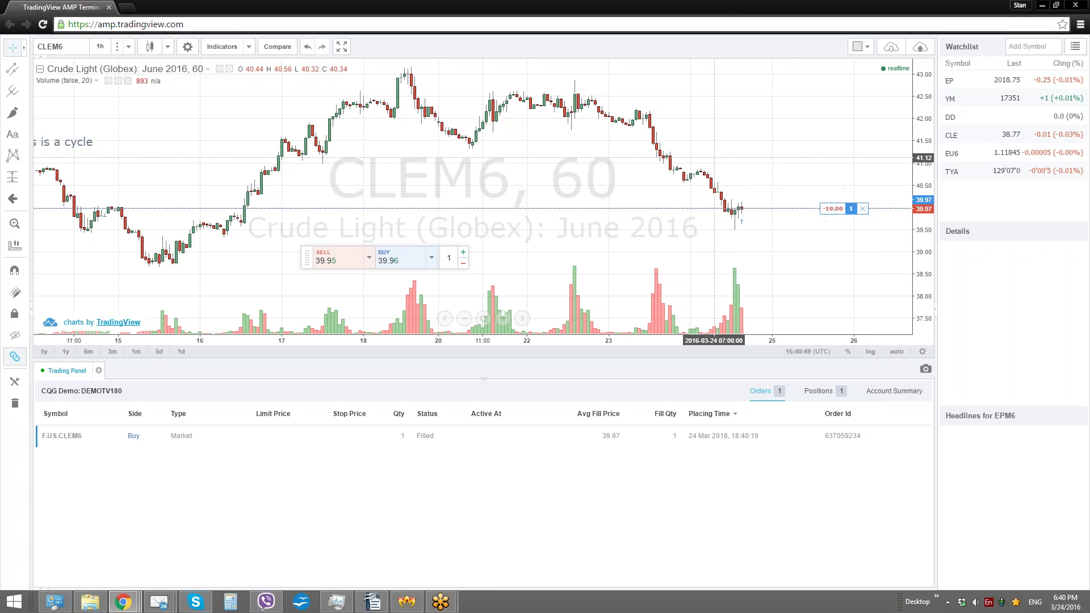
right_click(736, 147)
mouse_move(760, 159)
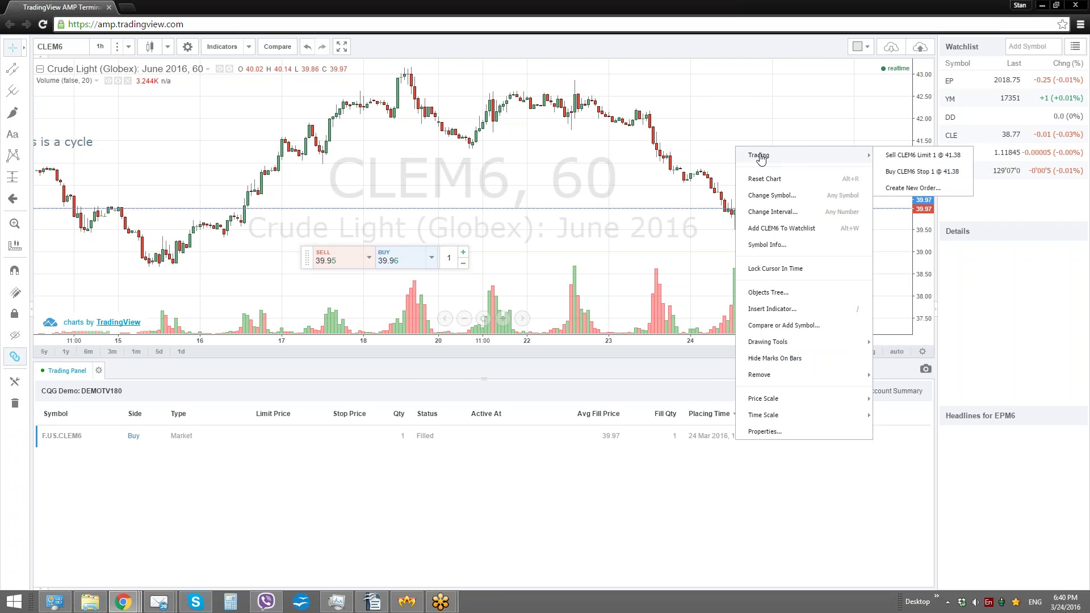
click(900, 155)
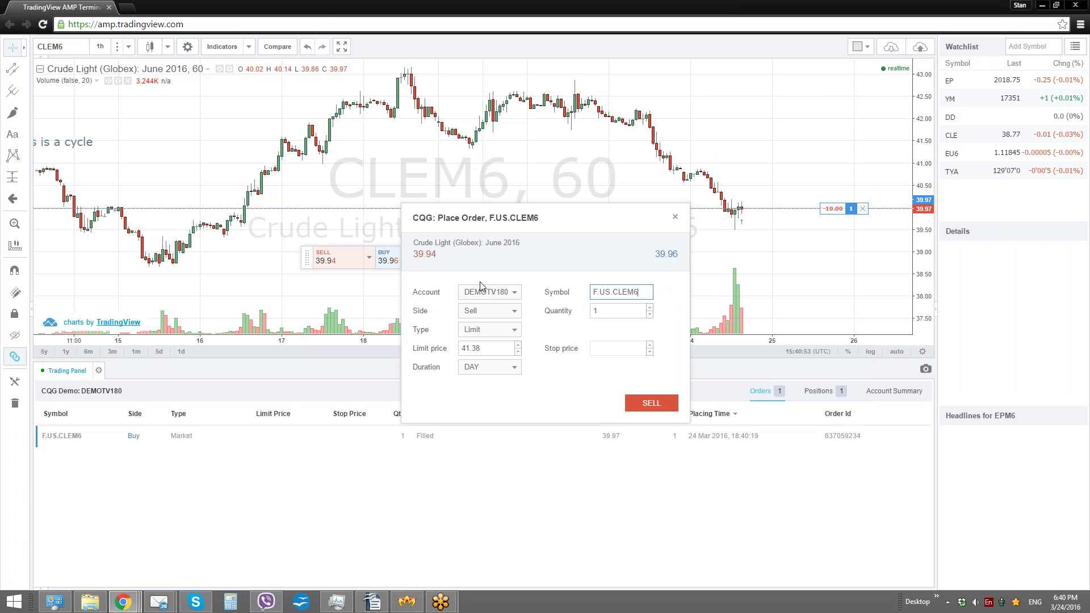
click(651, 403)
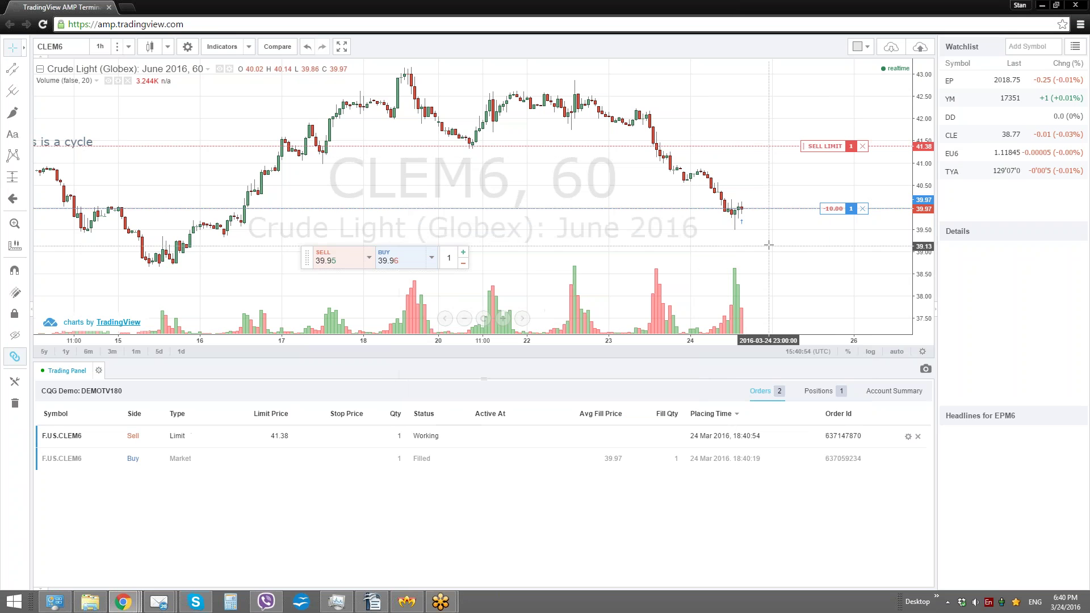
right_click(729, 255)
Step: Submit a 1-contract CLEM6 sell stop at 38.52, then move it up to 39.36
mouse_move(764, 263)
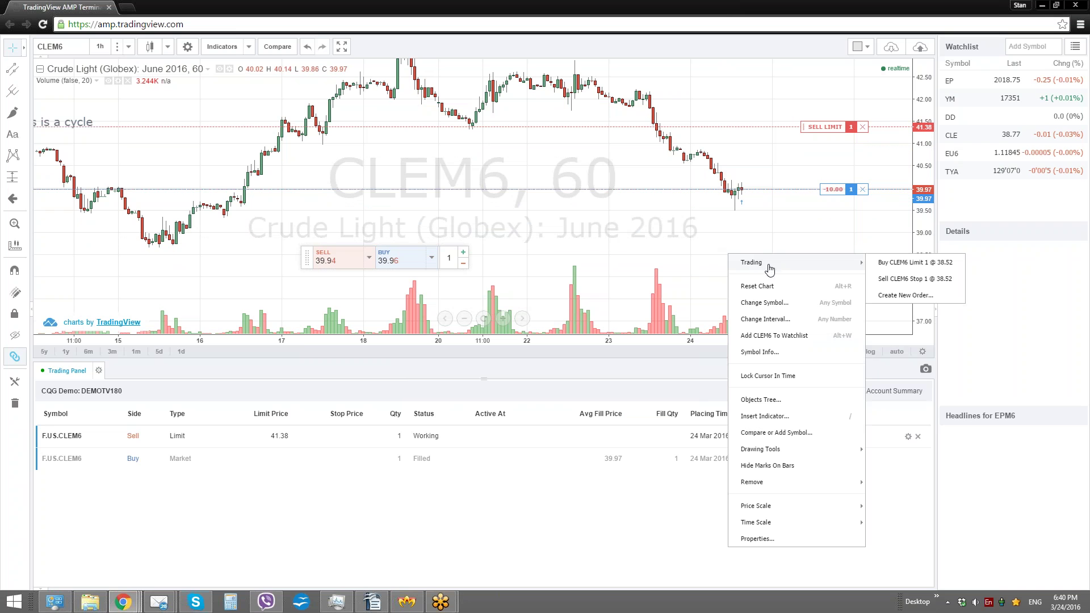
click(914, 280)
click(658, 403)
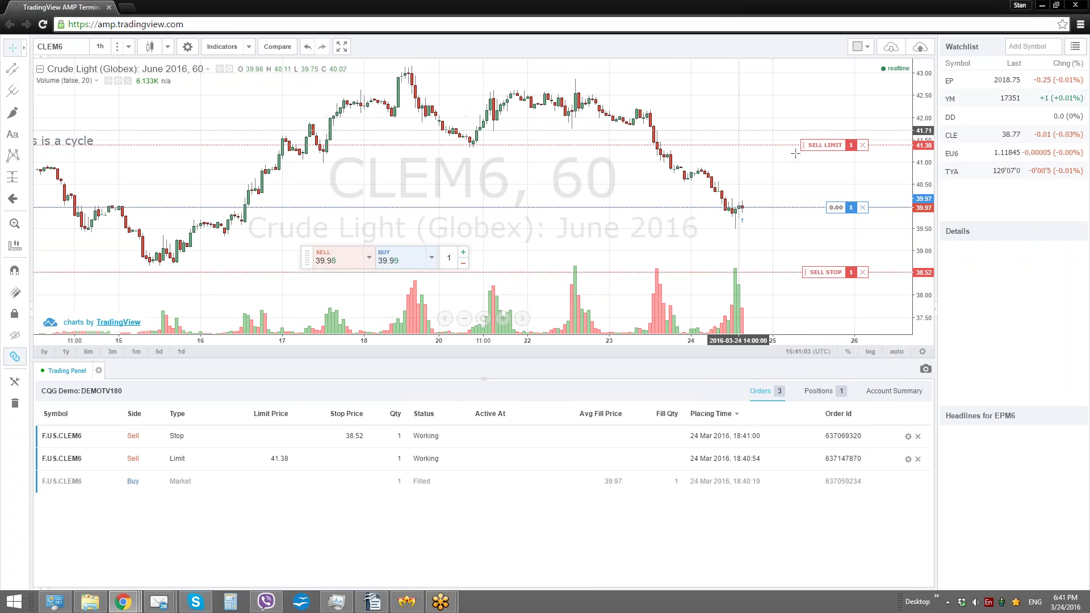
drag(837, 272, 841, 235)
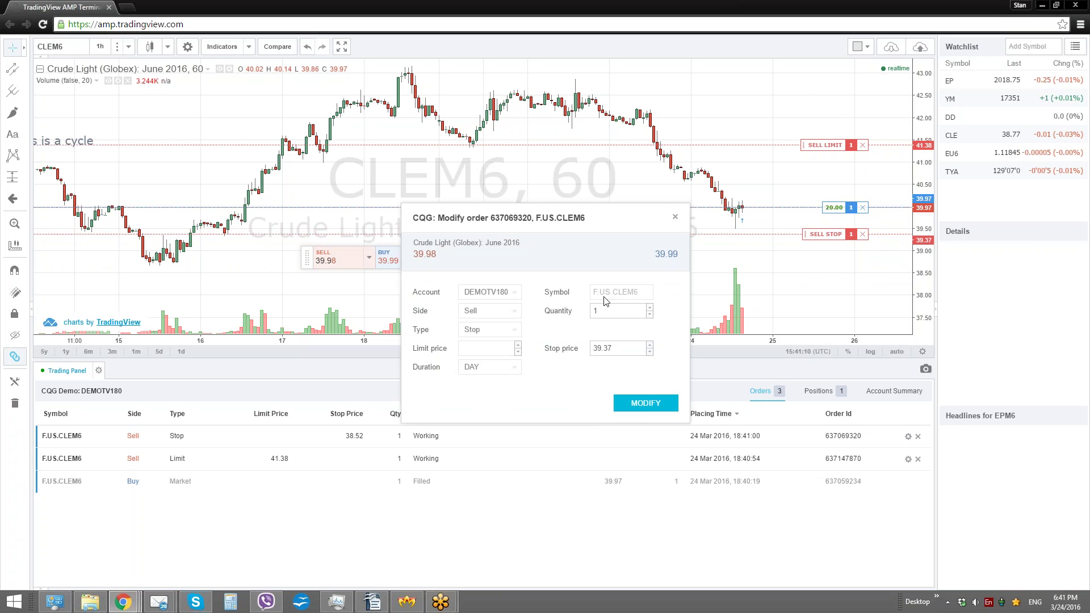
click(648, 404)
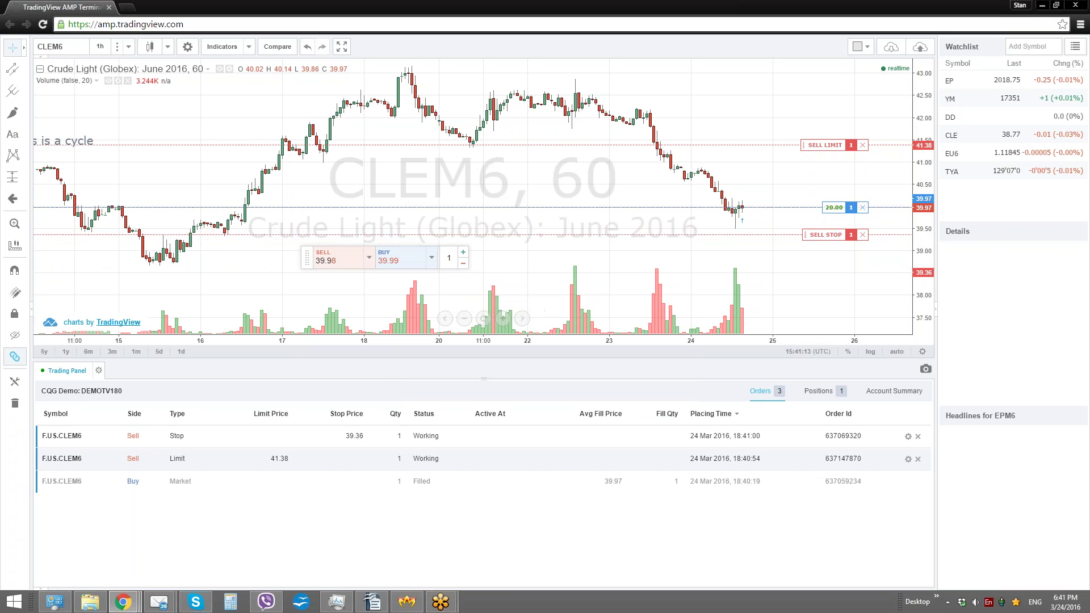